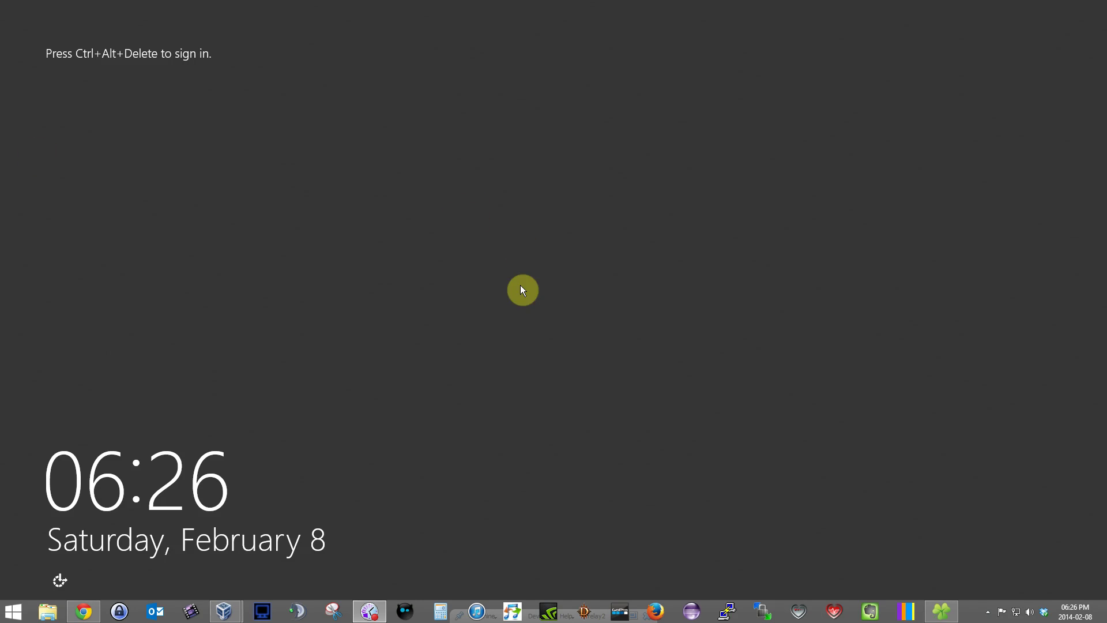
# - Sign in to the VM as the domain Administrator using the account password
pyautogui.click(632, 328)
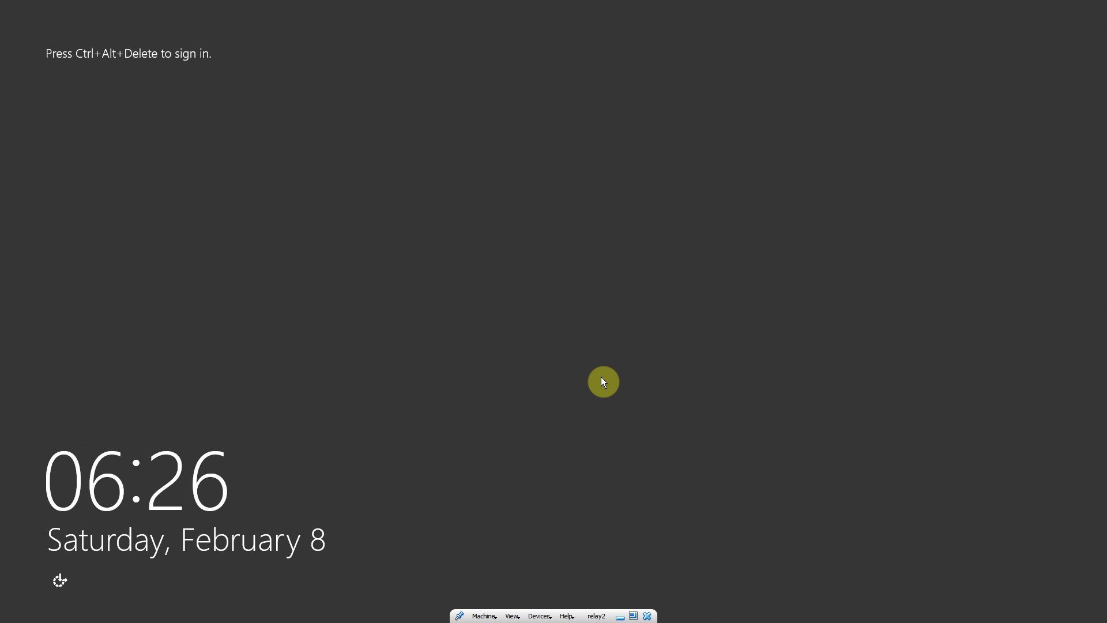
pyautogui.hotkey('ctrl', 'alt', 'Delete')
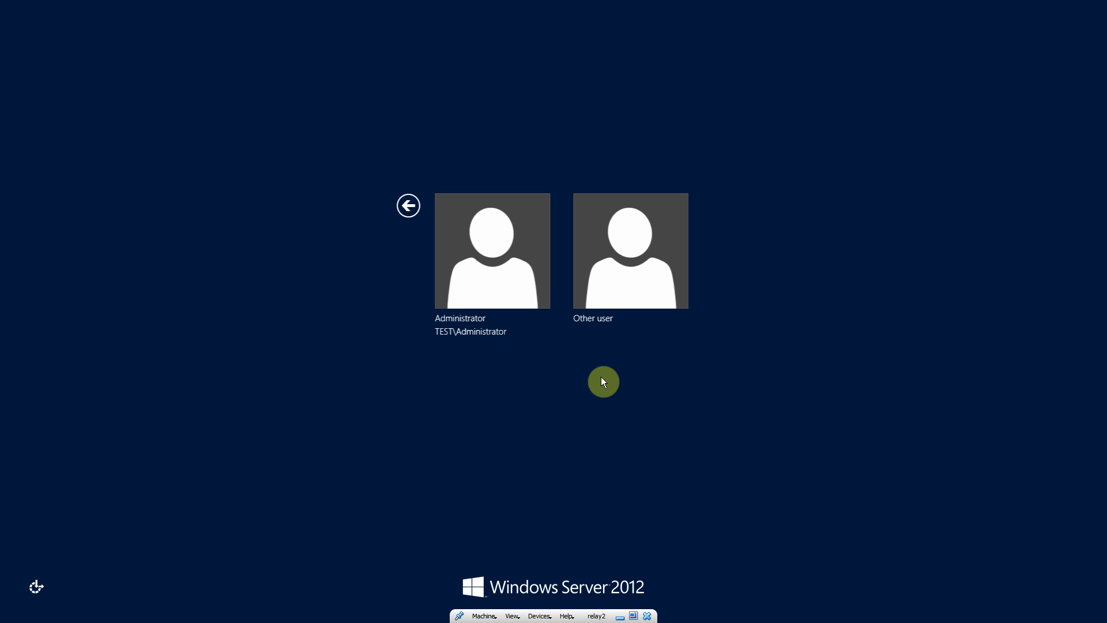
pyautogui.click(493, 258)
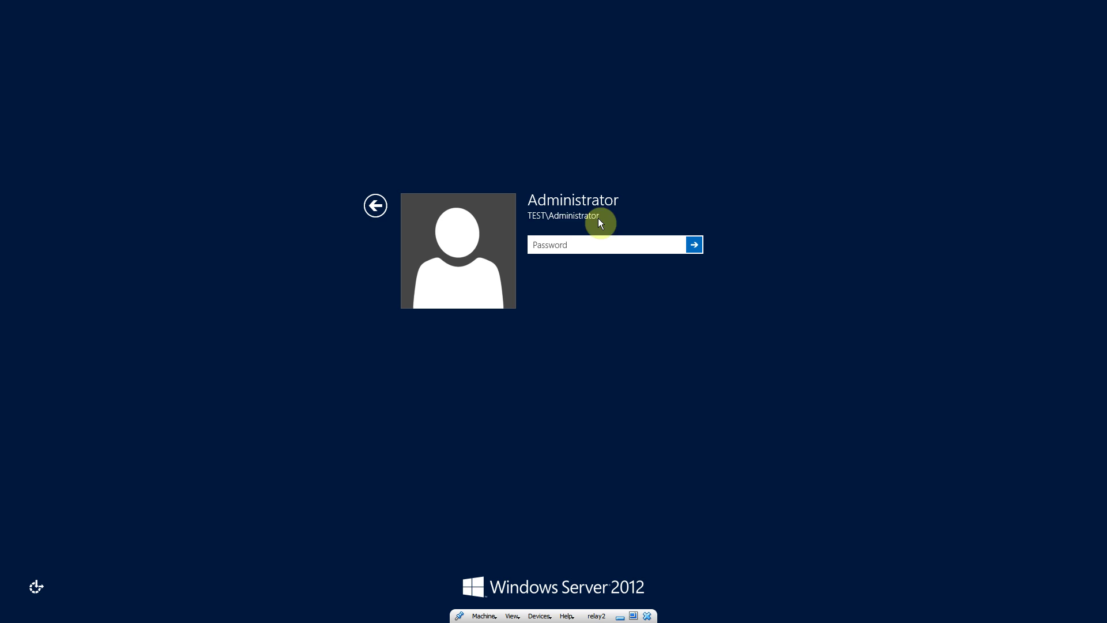
pyautogui.click(576, 240)
pyautogui.write('Password1234')
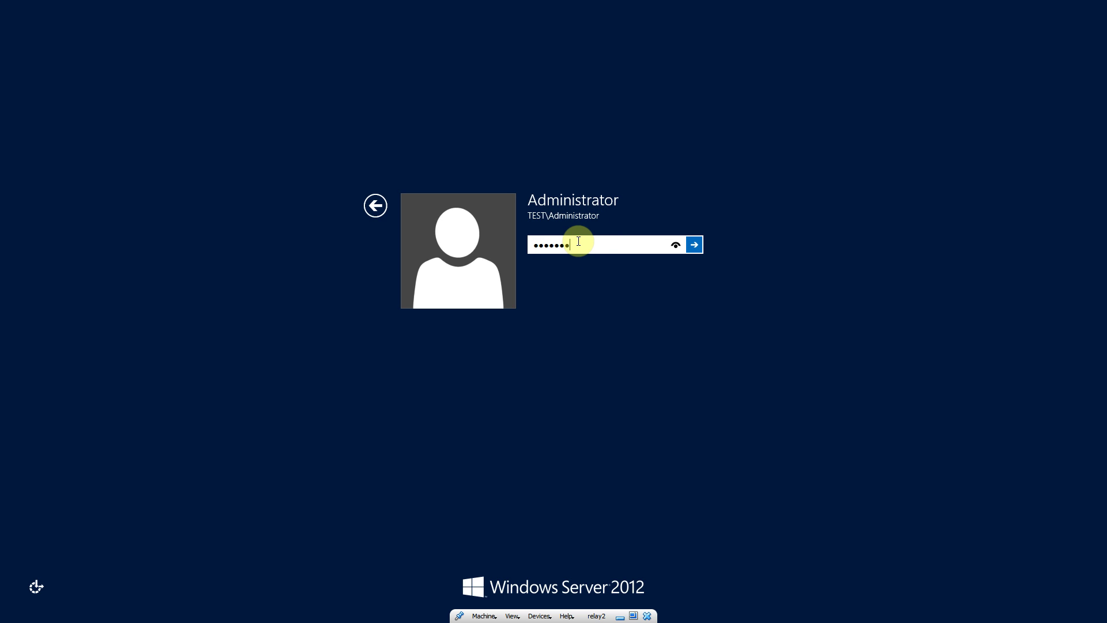
pyautogui.write('56')
pyautogui.press('Return')
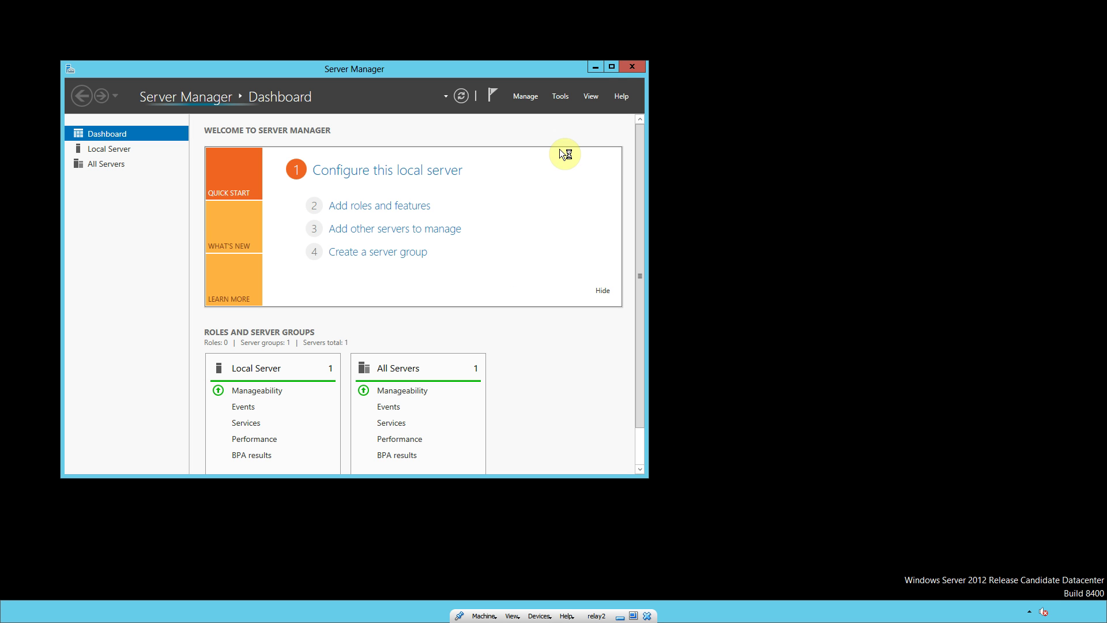
# - Maximize Server Manager, start Remove Roles and Features for DC.test.local, and untick Active Directory Domain Services
pyautogui.click(612, 67)
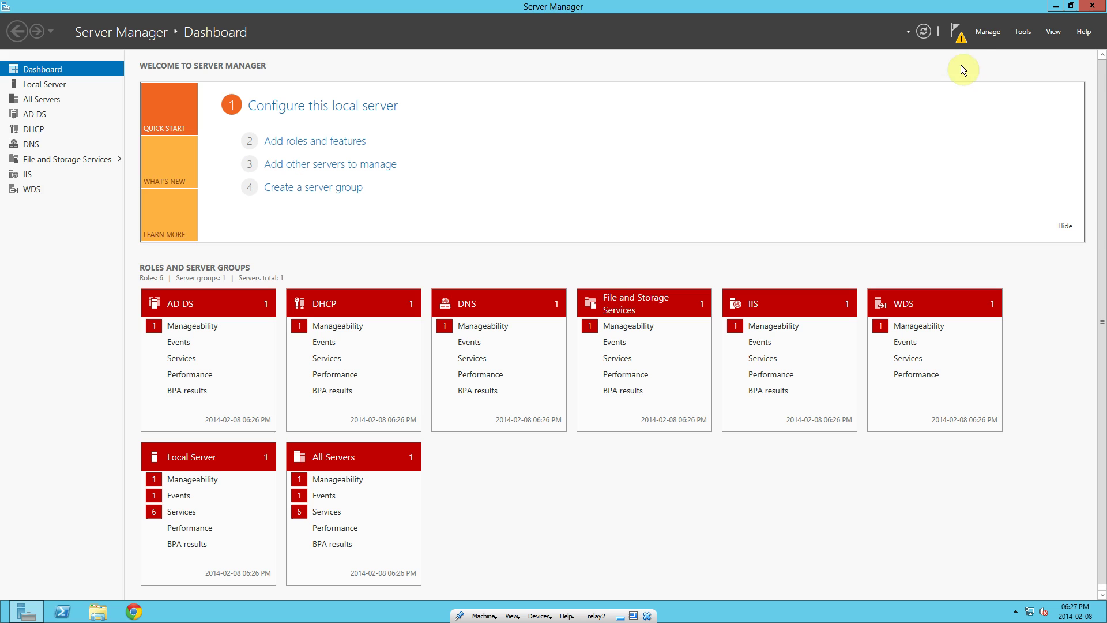
pyautogui.click(985, 33)
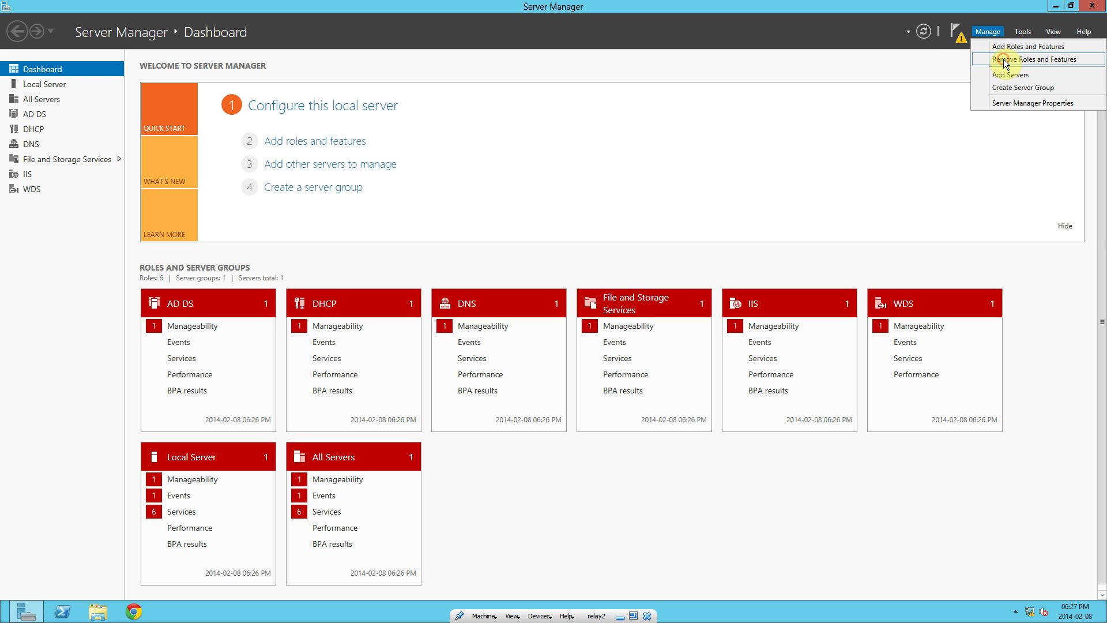
pyautogui.click(1004, 61)
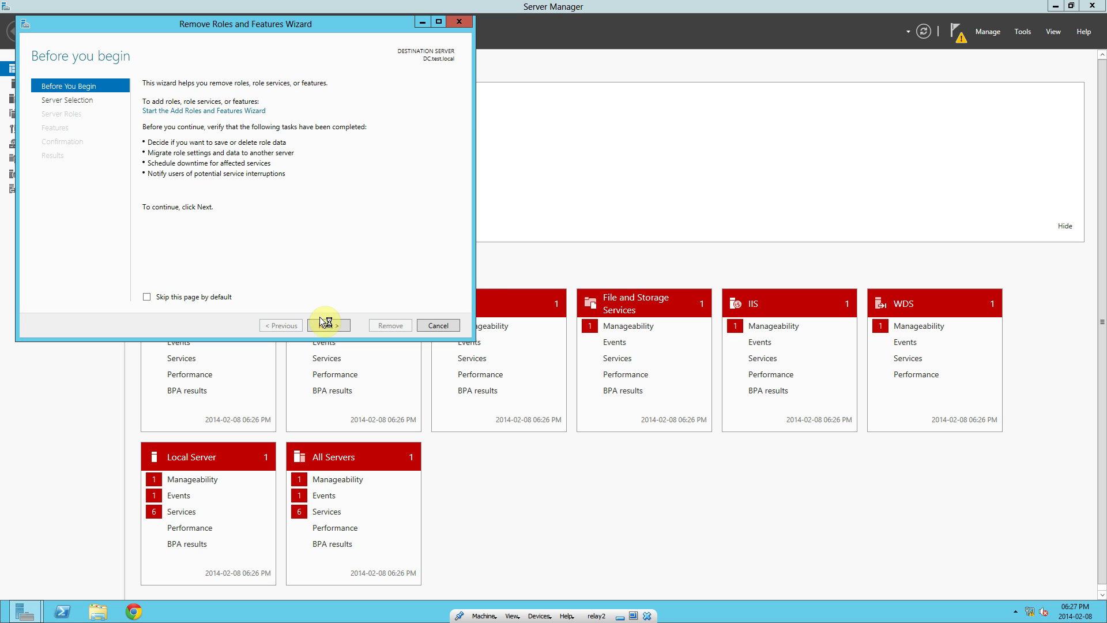
pyautogui.click(324, 326)
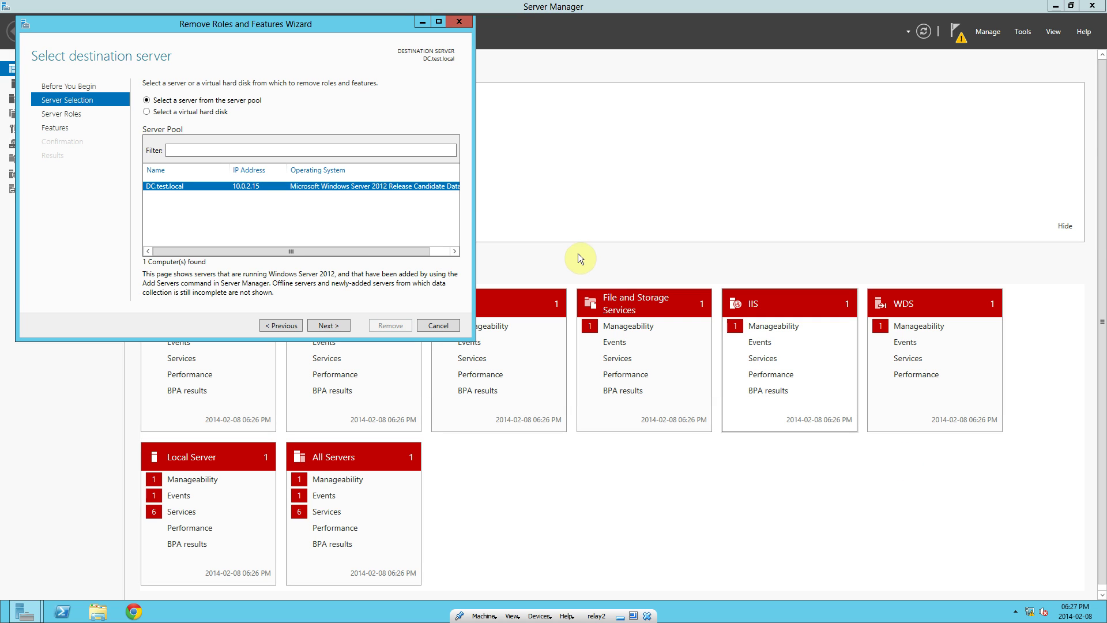
pyautogui.click(328, 324)
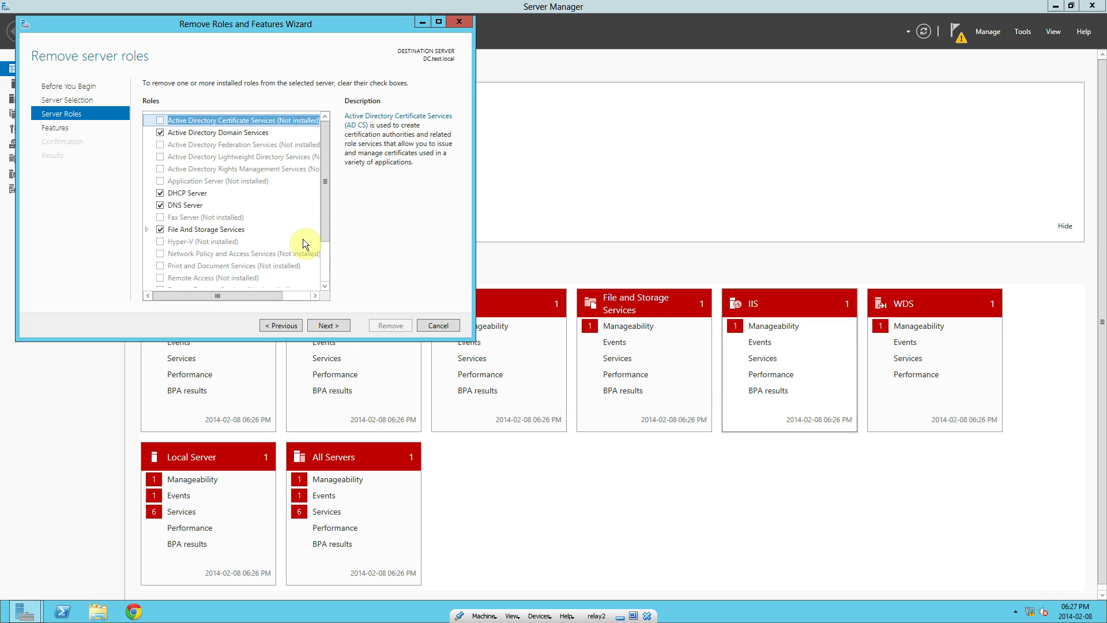
pyautogui.click(159, 133)
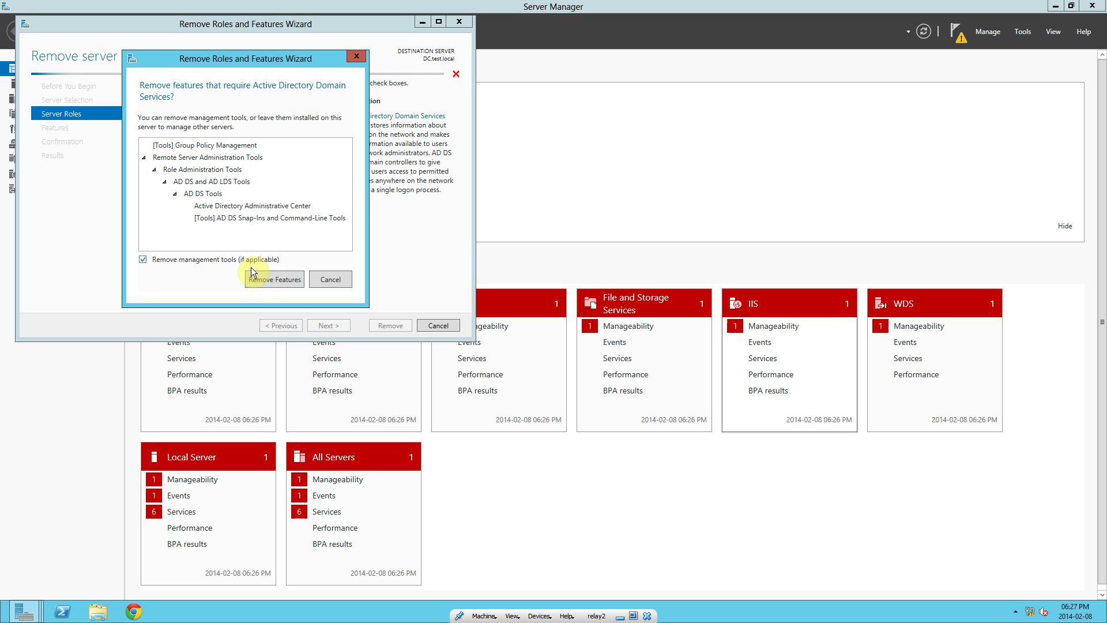
# - Accept removing the dependent AD DS management tools, then launch the domain controller demotion
pyautogui.click(294, 281)
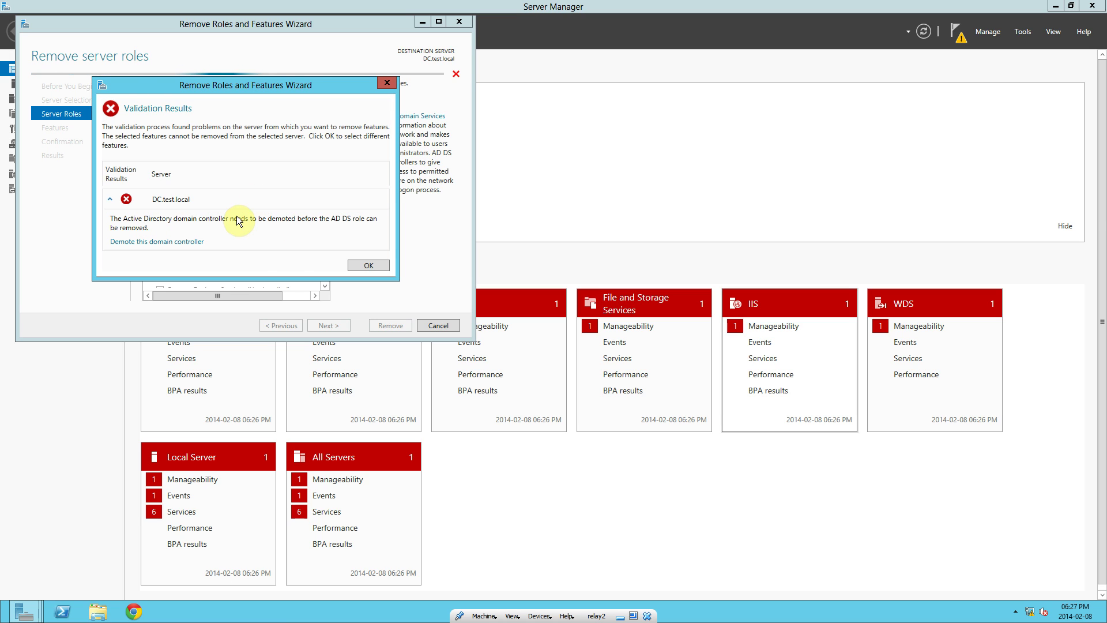
pyautogui.click(182, 241)
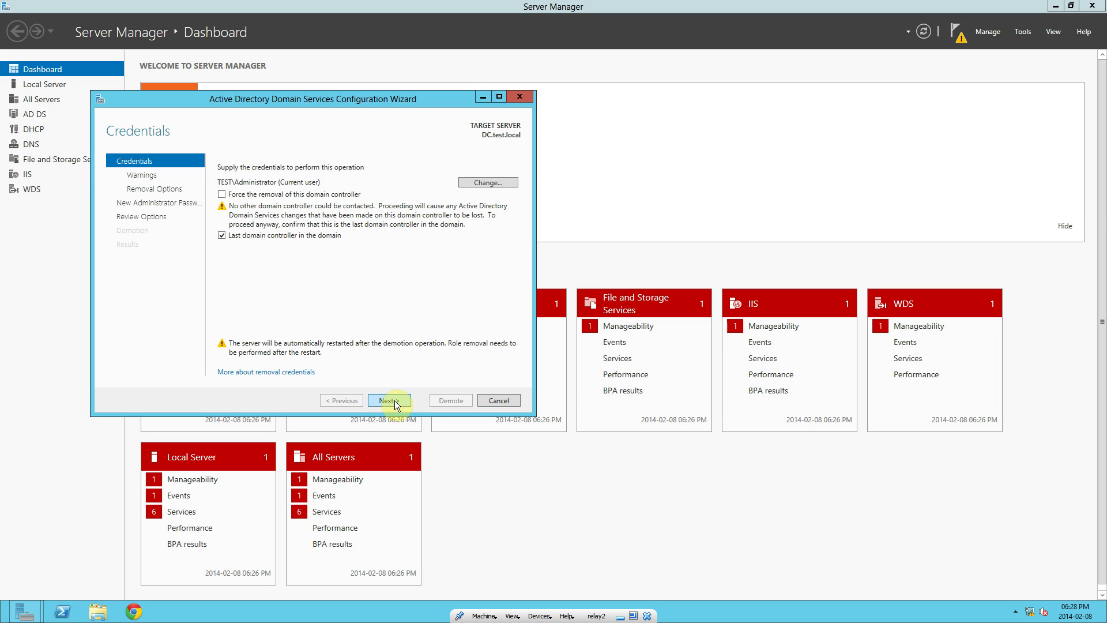
# - Proceed past the hosted-role warnings and remove the last DNS zone and application partitions
pyautogui.click(394, 398)
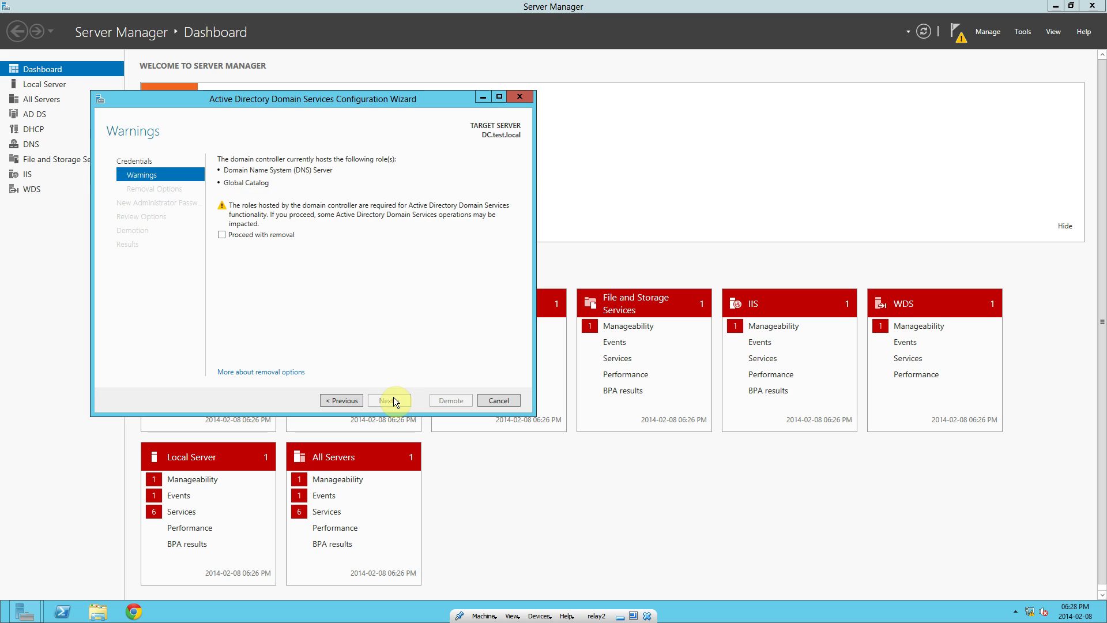
pyautogui.click(221, 234)
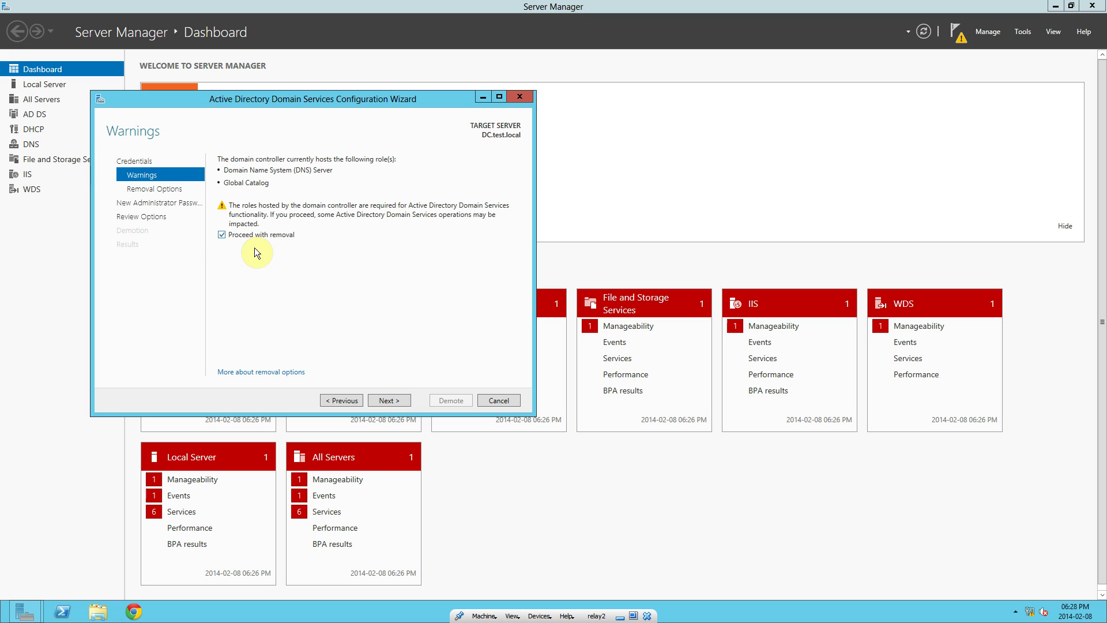
pyautogui.click(386, 398)
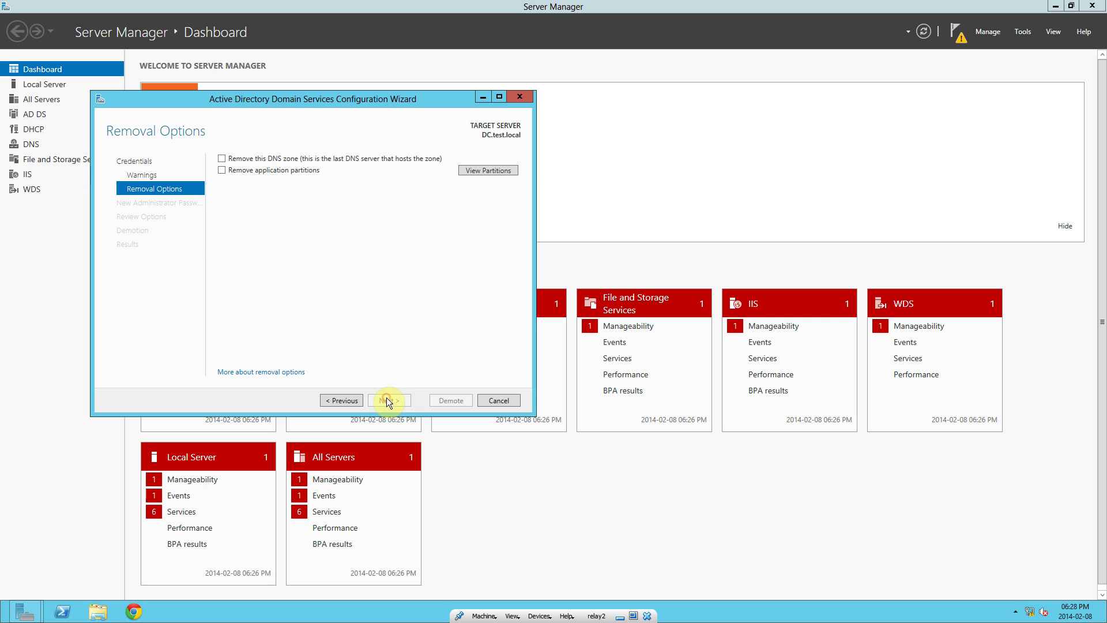
pyautogui.click(222, 171)
pyautogui.click(222, 158)
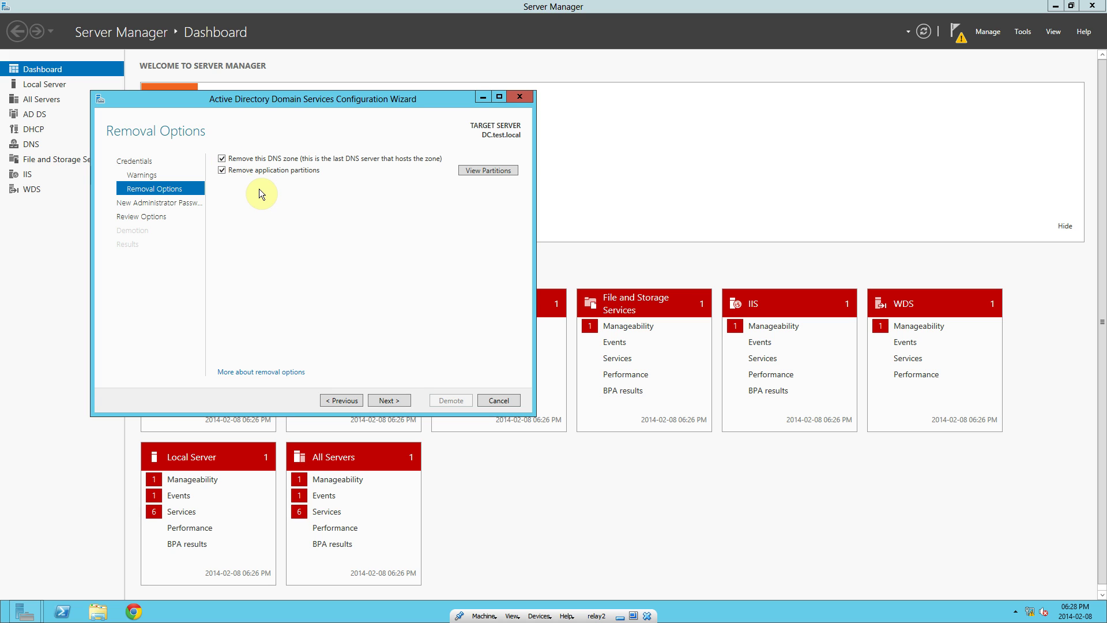
pyautogui.click(396, 404)
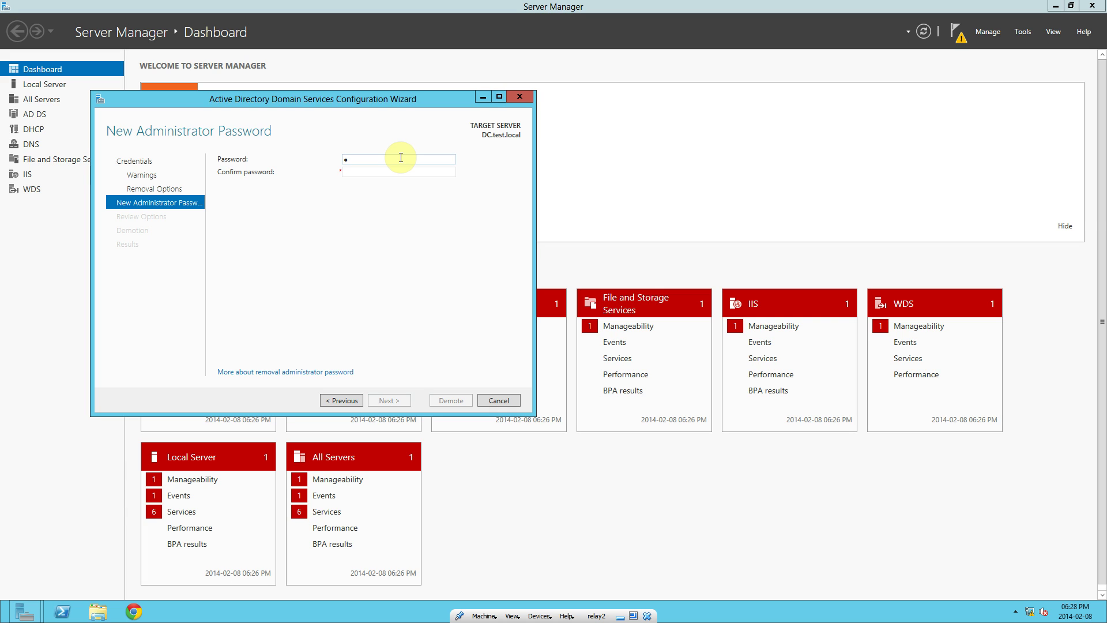
# - Enter and confirm a new local Administrator password, review the options, and run the demotion
pyautogui.write('•••••••••••')
pyautogui.press('Tab')
pyautogui.click(400, 158)
pyautogui.press('Tab')
pyautogui.write('•')
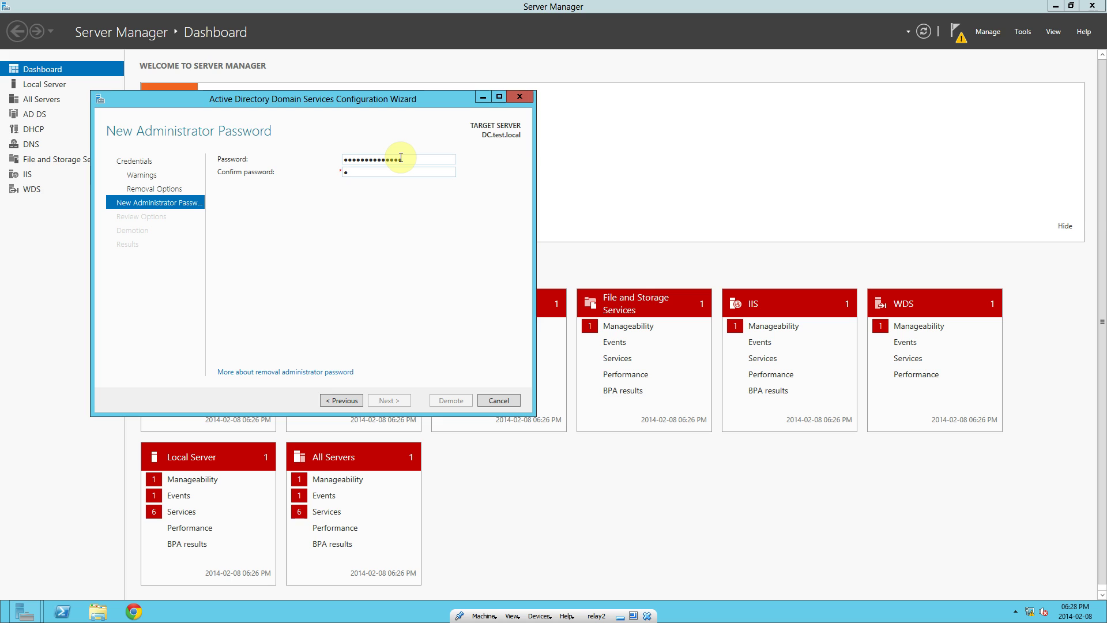
pyautogui.write('••••••••••••')
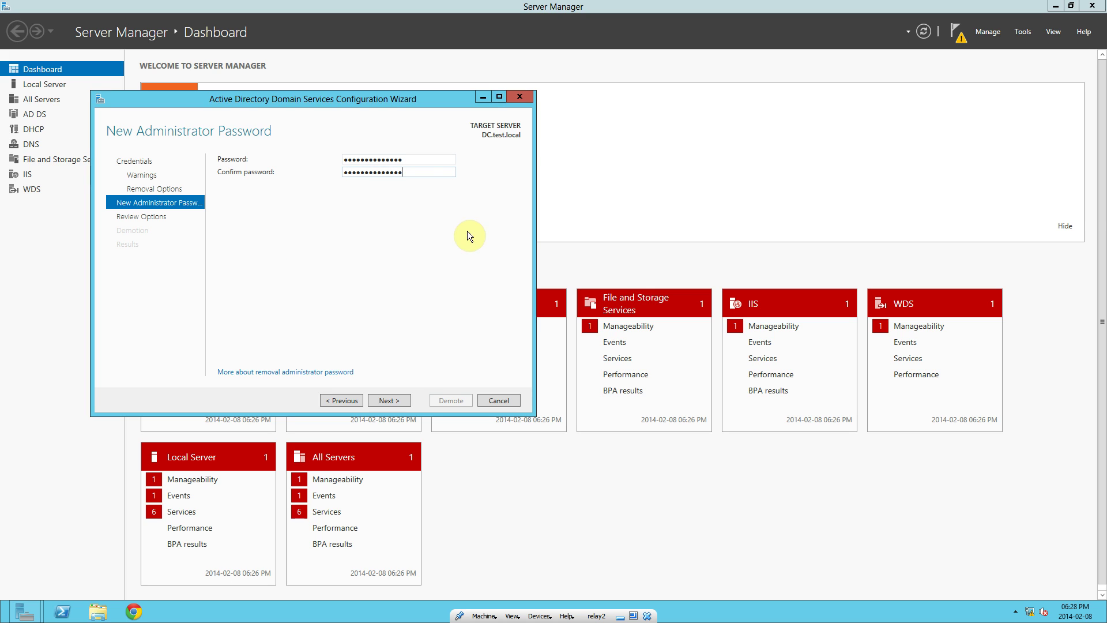
pyautogui.click(388, 400)
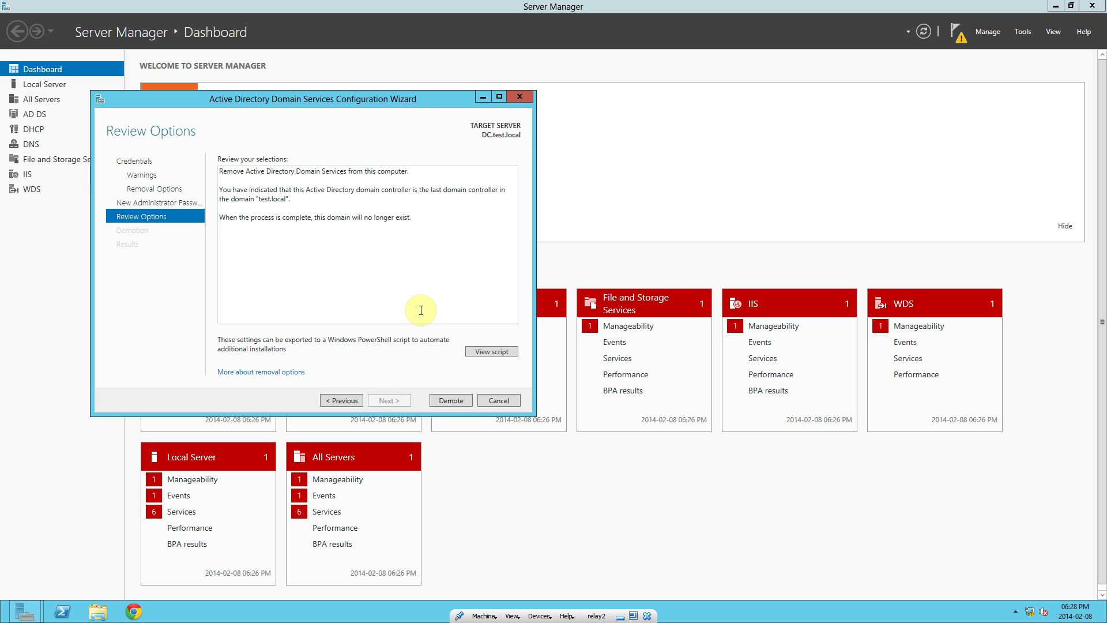
pyautogui.click(445, 400)
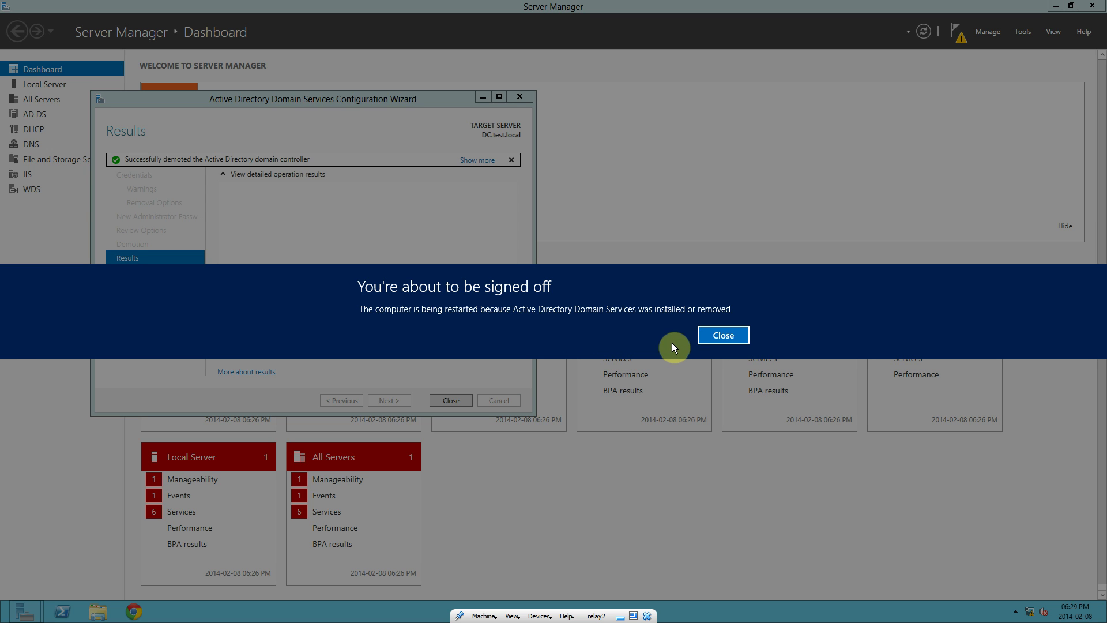
# - Dismiss the sign-off notice and close the finished AD DS Configuration Wizard
pyautogui.click(722, 337)
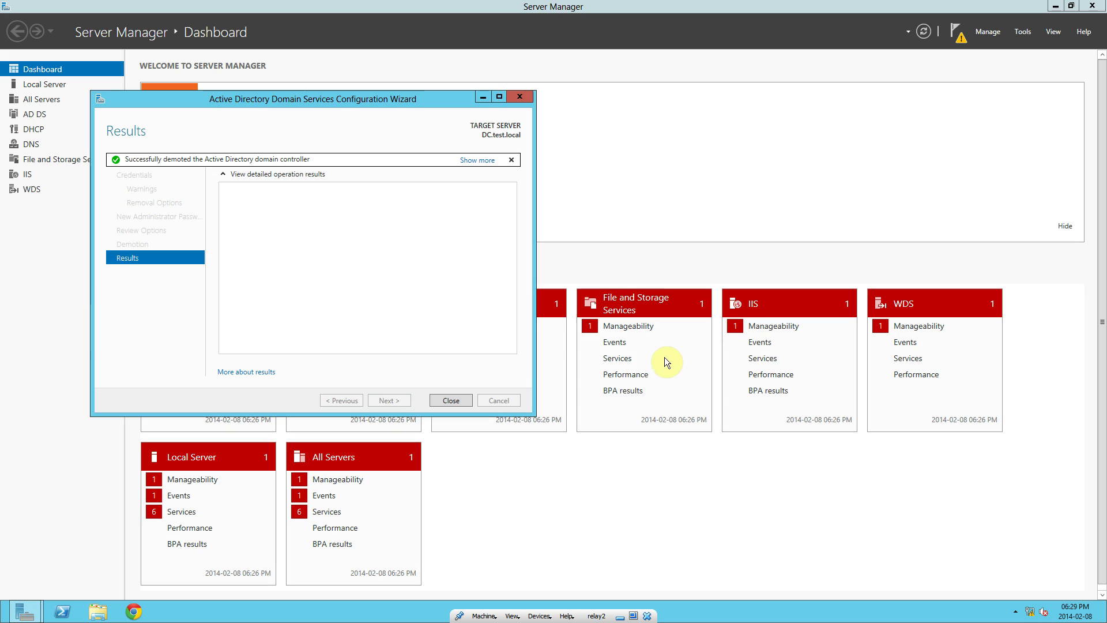
pyautogui.click(451, 401)
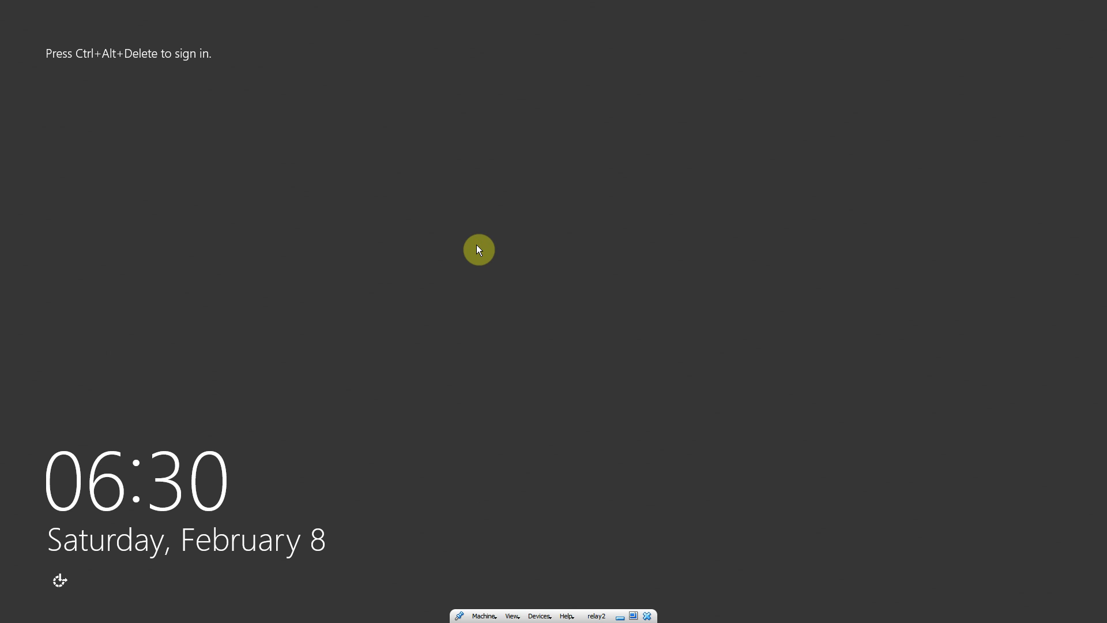
# - After the reboot, sign back in as Administrator with the account password
pyautogui.hotkey('ctrl', 'alt', 'Delete')
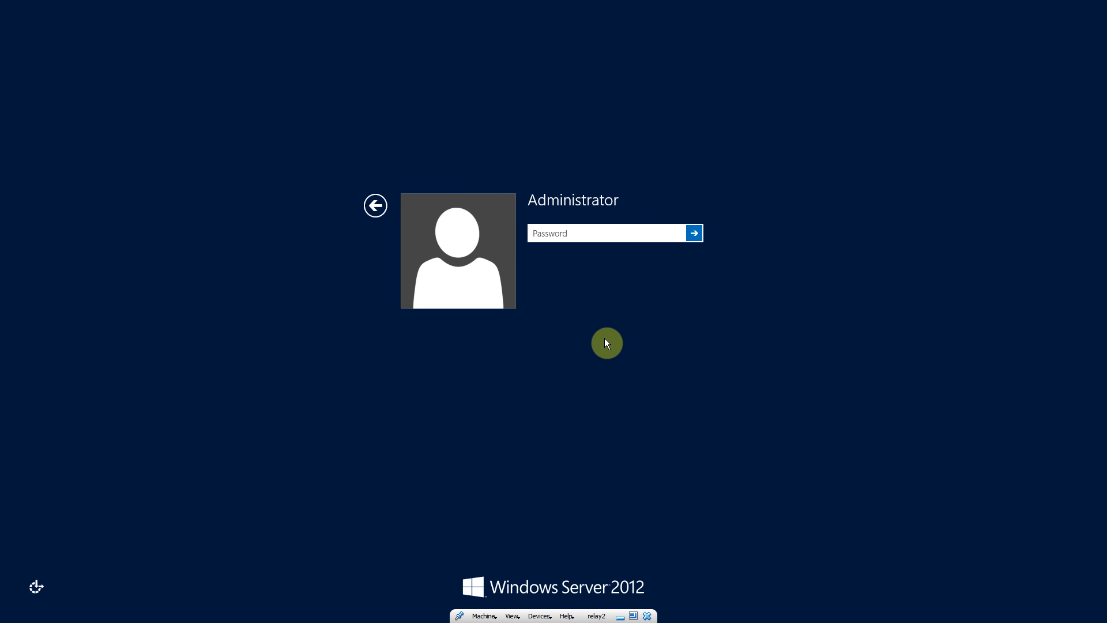
pyautogui.write('**************')
pyautogui.press('Return')
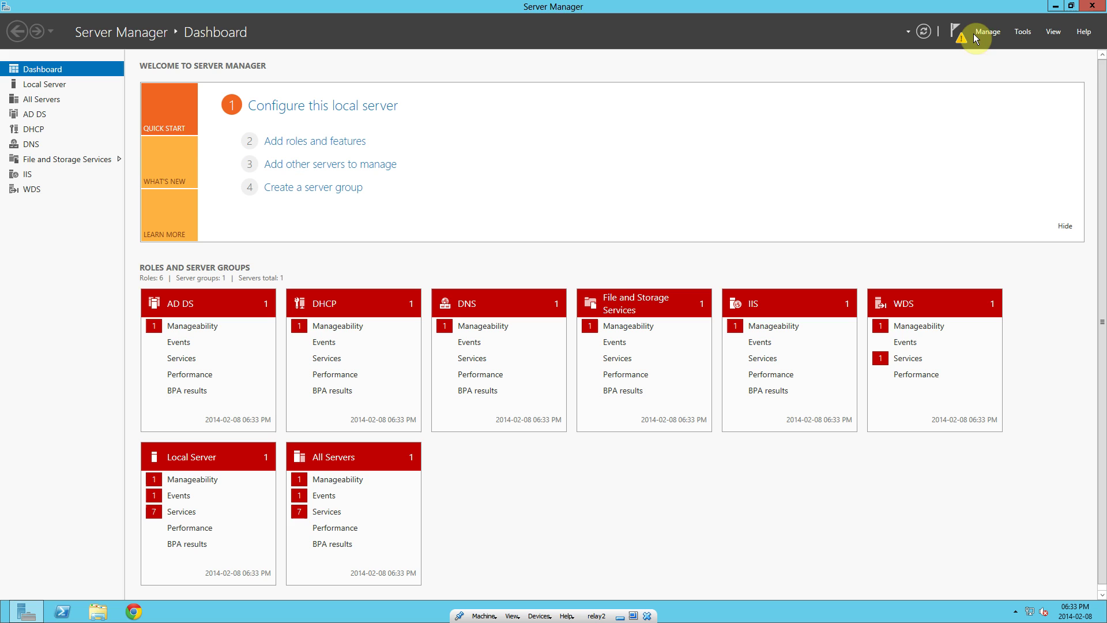
# - Step the Add Roles and Features Wizard to Server Roles, confirm AD DS shows Installed, then cancel
pyautogui.click(988, 32)
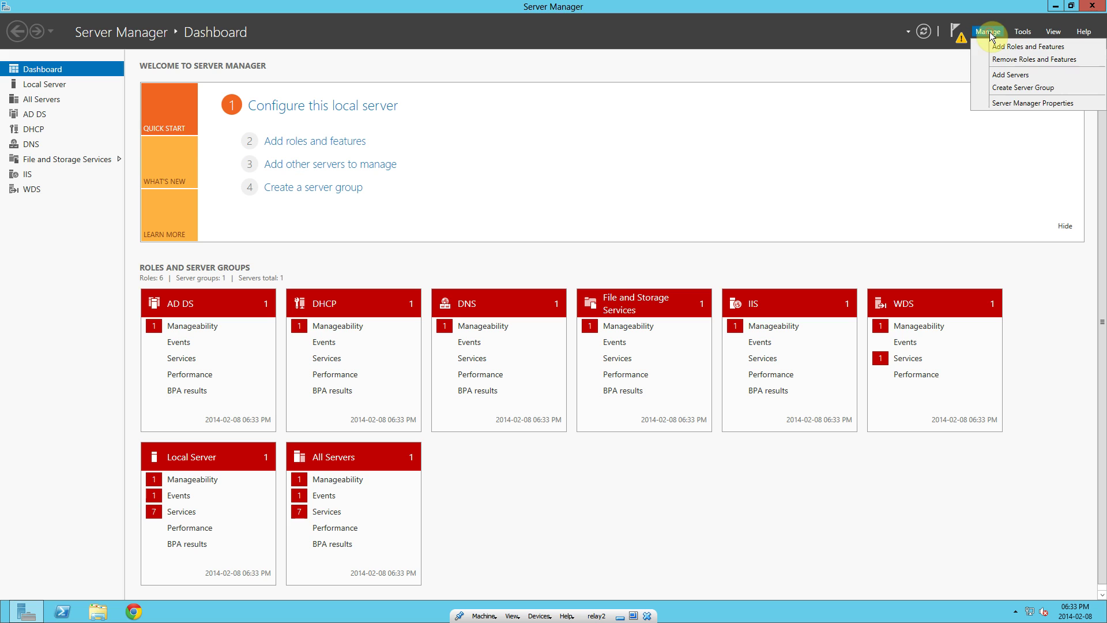
pyautogui.click(1044, 51)
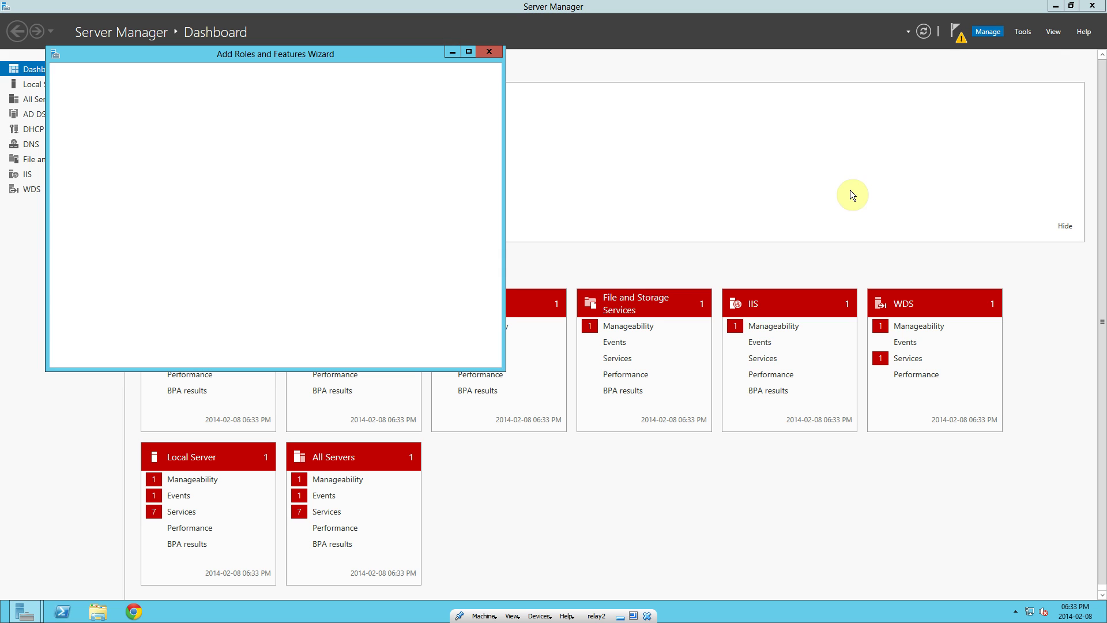
pyautogui.click(364, 358)
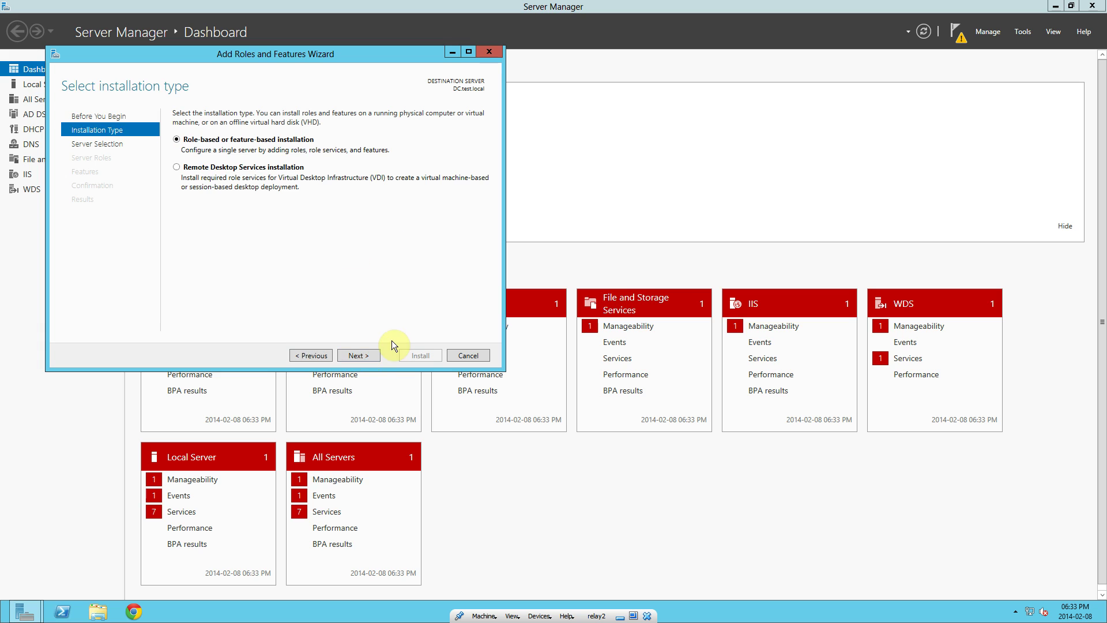
pyautogui.click(374, 357)
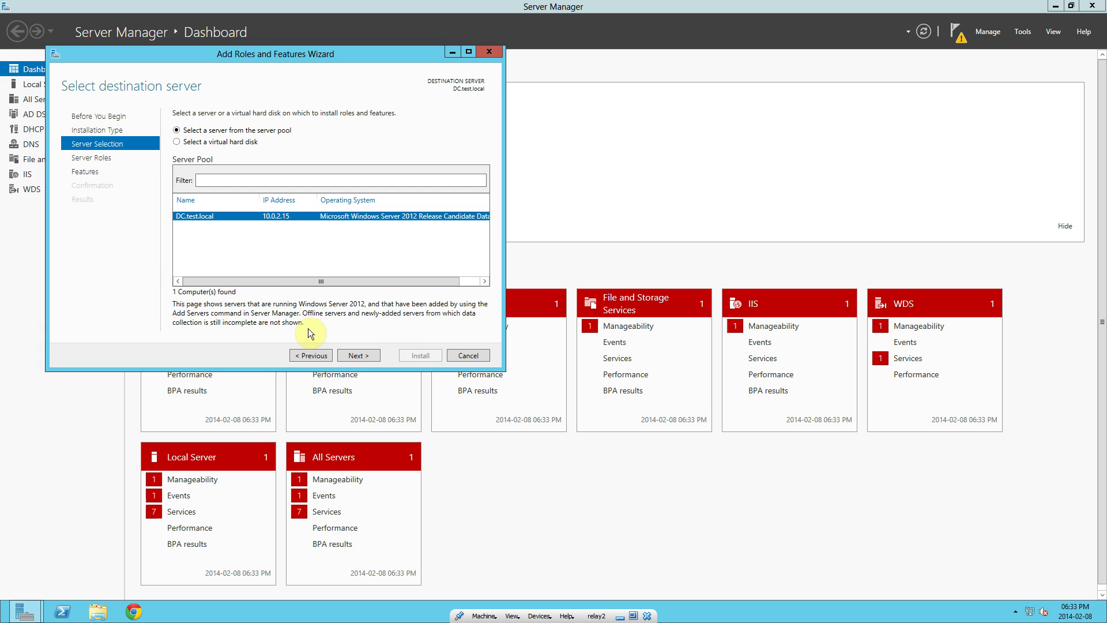
pyautogui.click(356, 357)
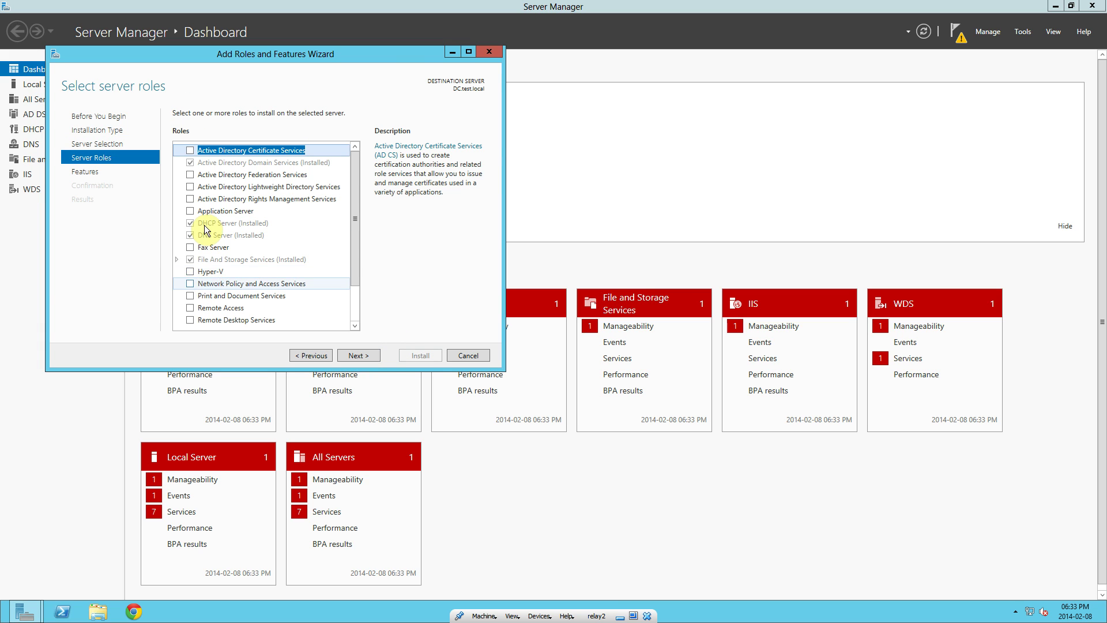
pyautogui.click(358, 174)
pyautogui.moveTo(358, 175); pyautogui.dragTo(348, 138)
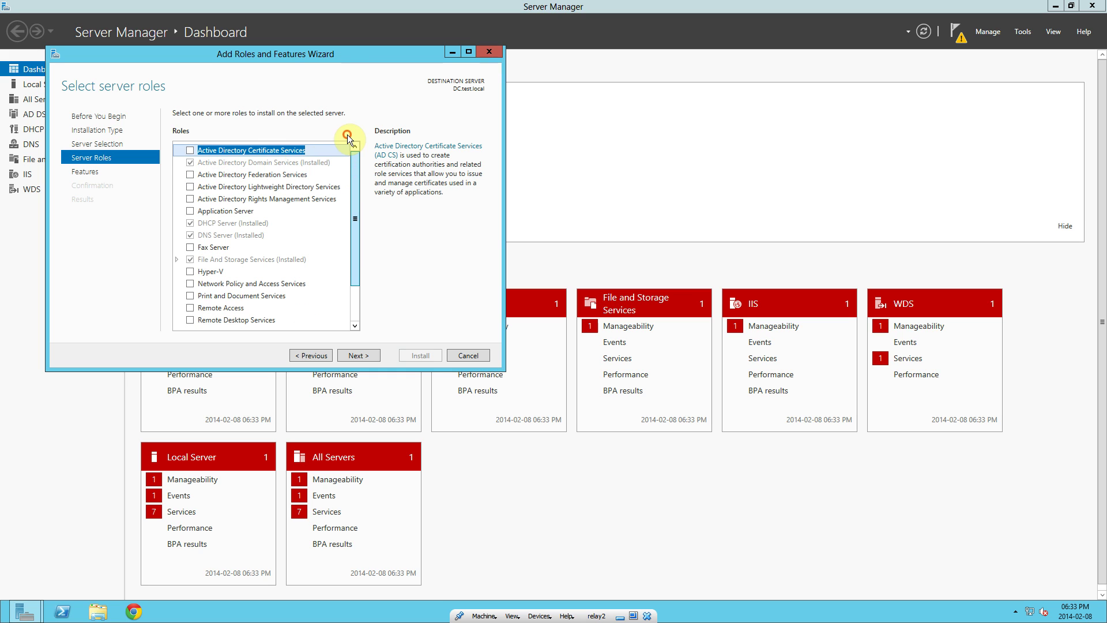
pyautogui.click(187, 165)
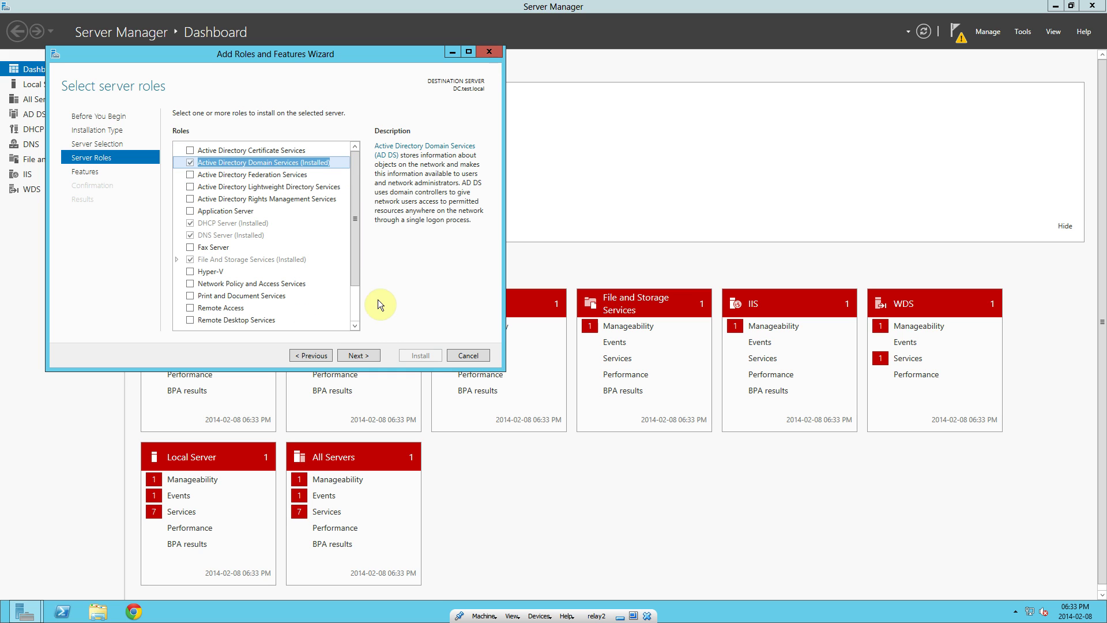
pyautogui.moveTo(353, 197); pyautogui.dragTo(361, 173)
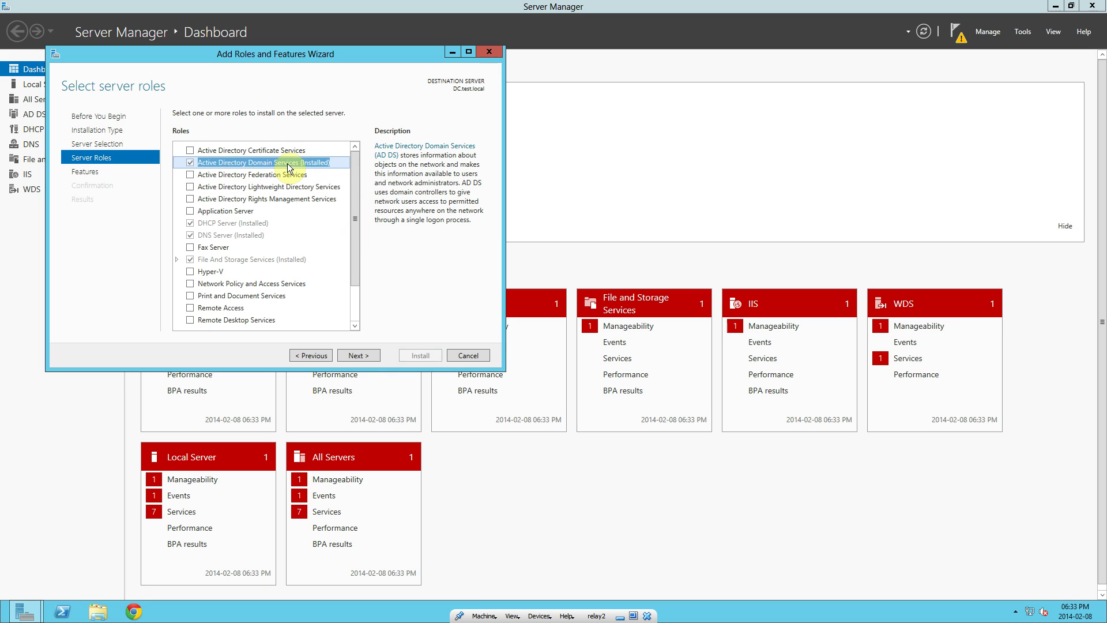
pyautogui.click(464, 358)
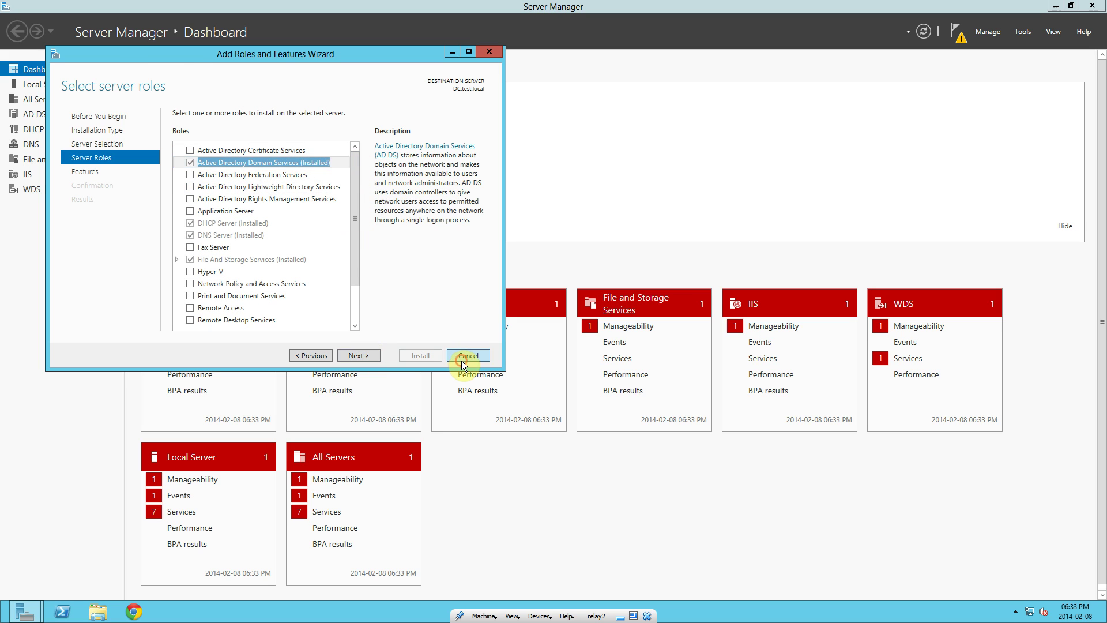
# - Mark Active Directory Domain Services and its dependent management features for removal
pyautogui.click(990, 32)
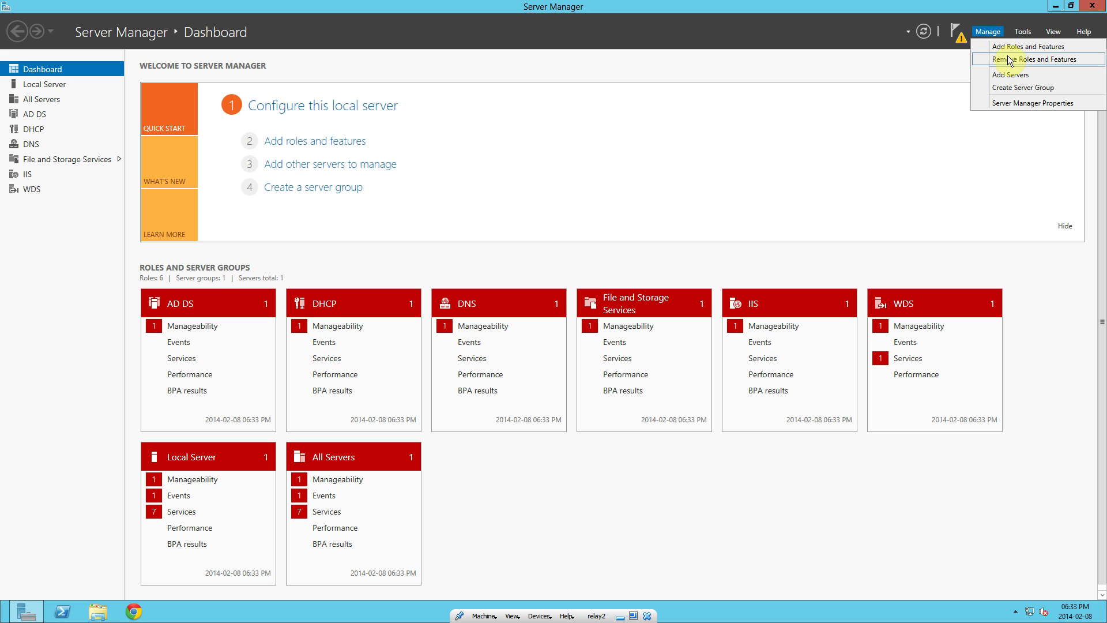
pyautogui.click(1007, 59)
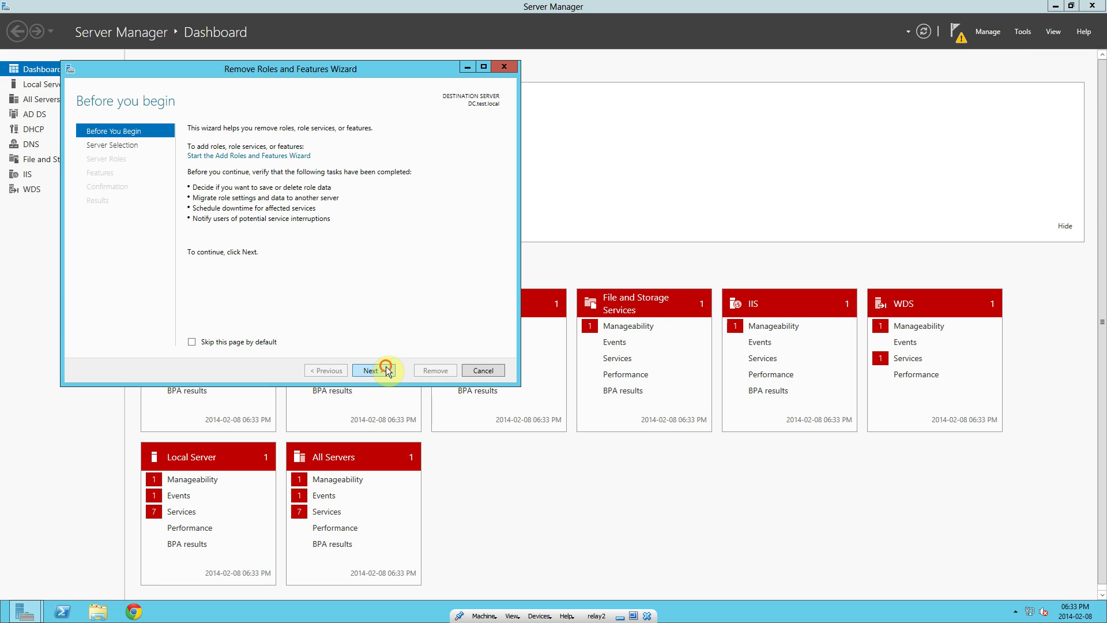
pyautogui.click(381, 370)
pyautogui.click(384, 373)
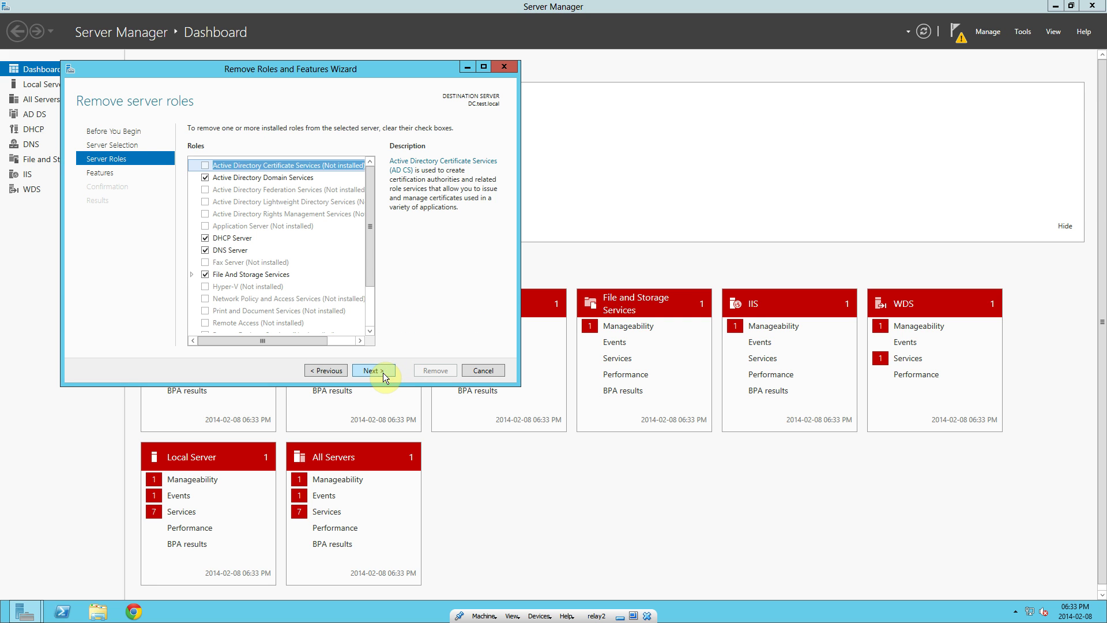
pyautogui.click(206, 178)
pyautogui.click(326, 326)
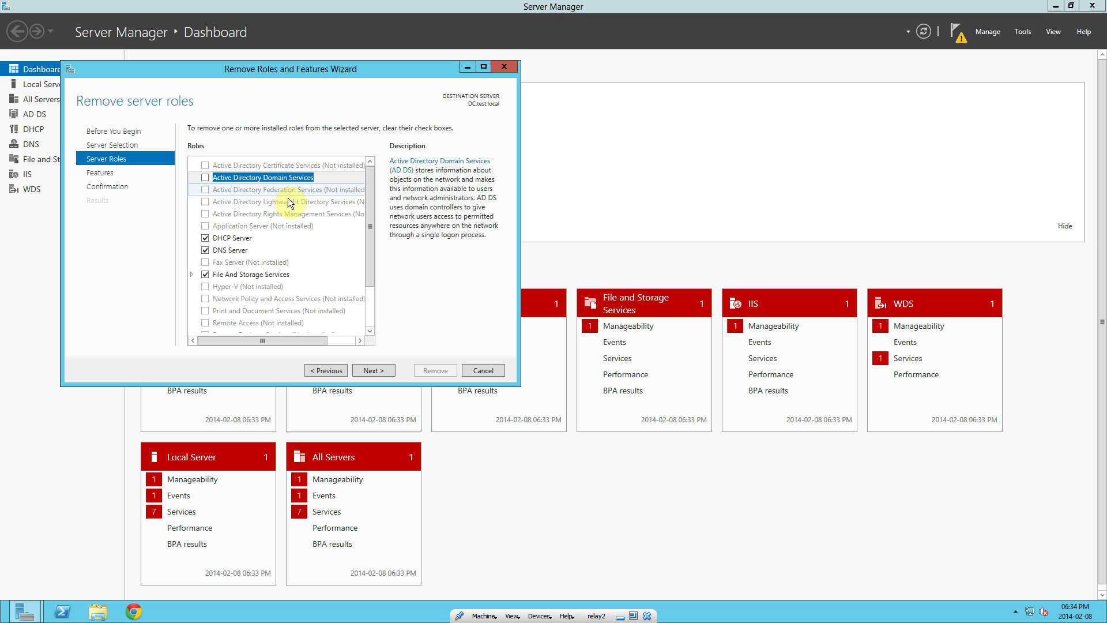
# - Advance to the Confirmation page and allow the server to restart automatically
pyautogui.click(379, 373)
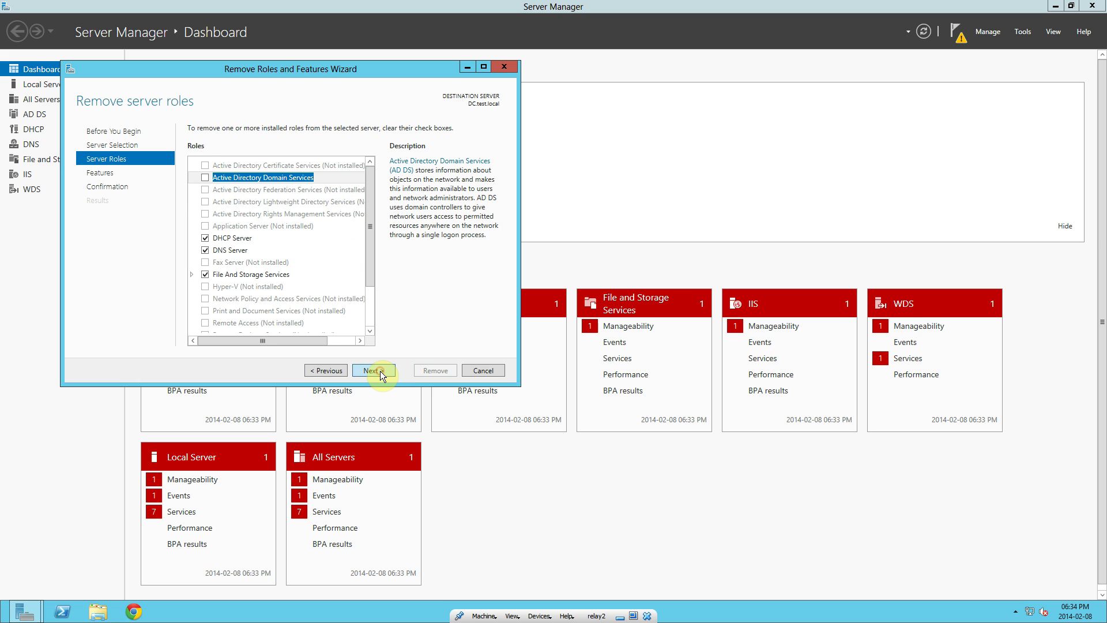
pyautogui.click(383, 373)
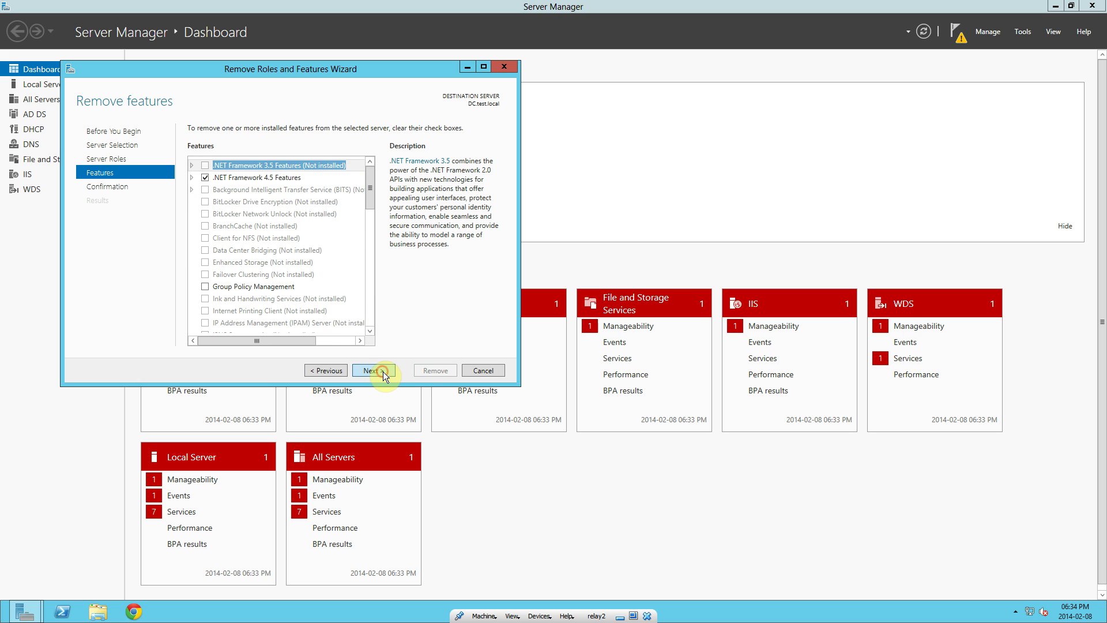
pyautogui.click(321, 147)
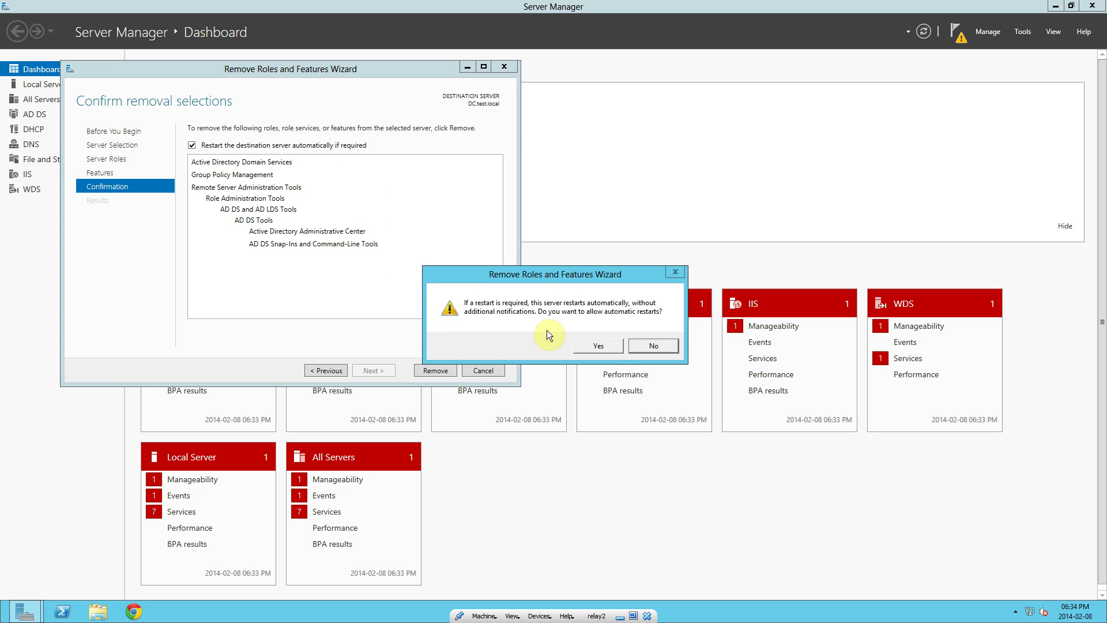
pyautogui.click(599, 346)
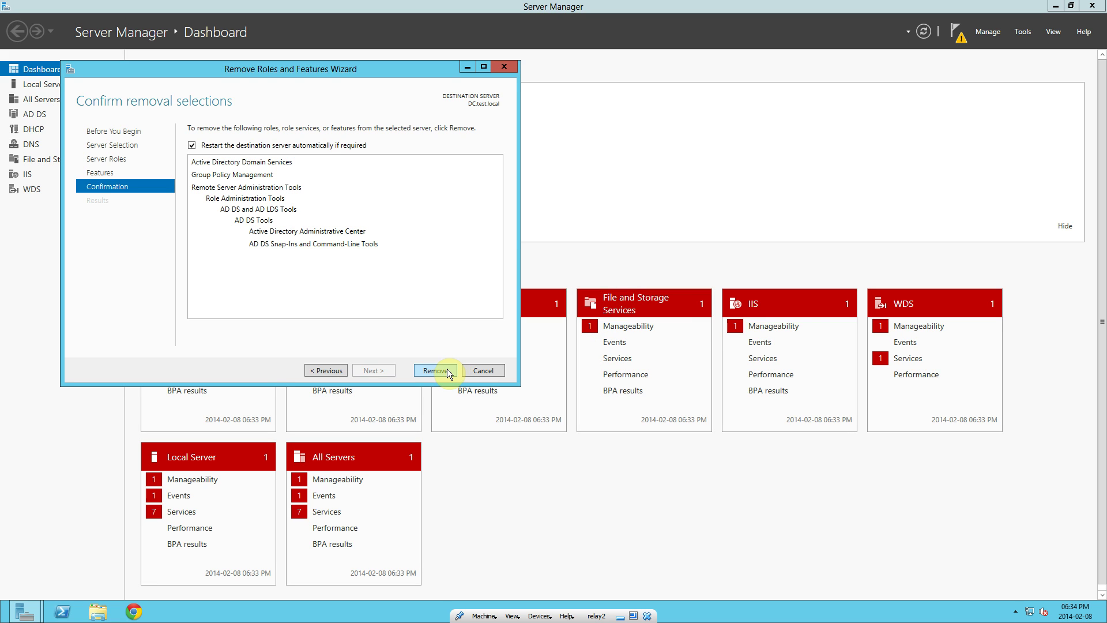
# - Remove AD DS, Group Policy Management and the AD DS tools, letting the server reboot
pyautogui.click(436, 370)
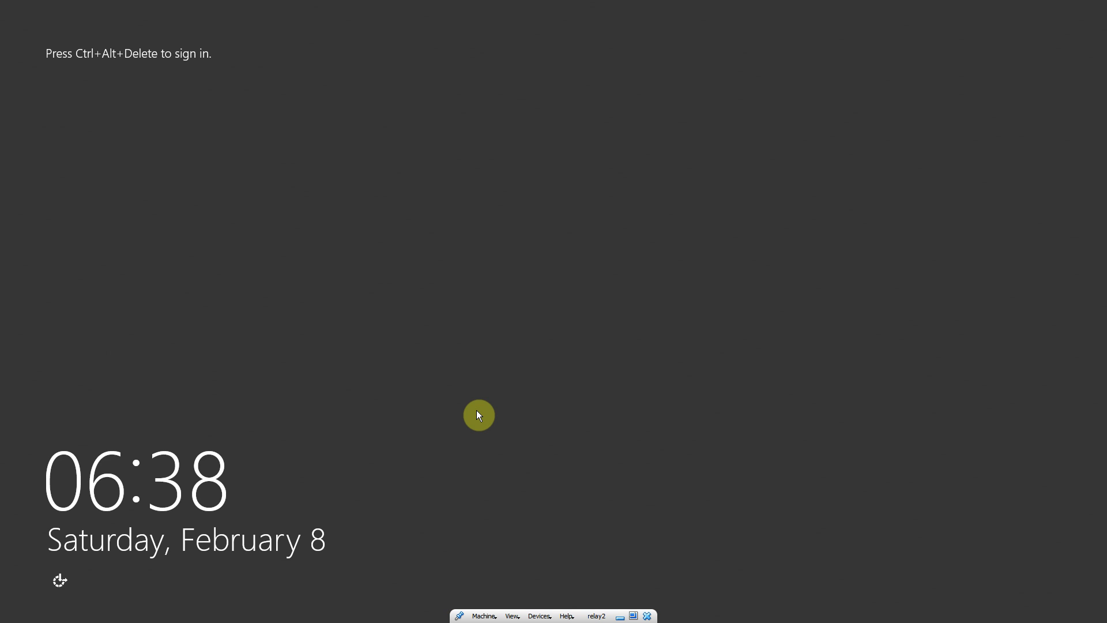
# - Sign back in to the Administrator account with its password and wait for Server Manager
pyautogui.hotkey('ctrl', 'alt', 'Delete')
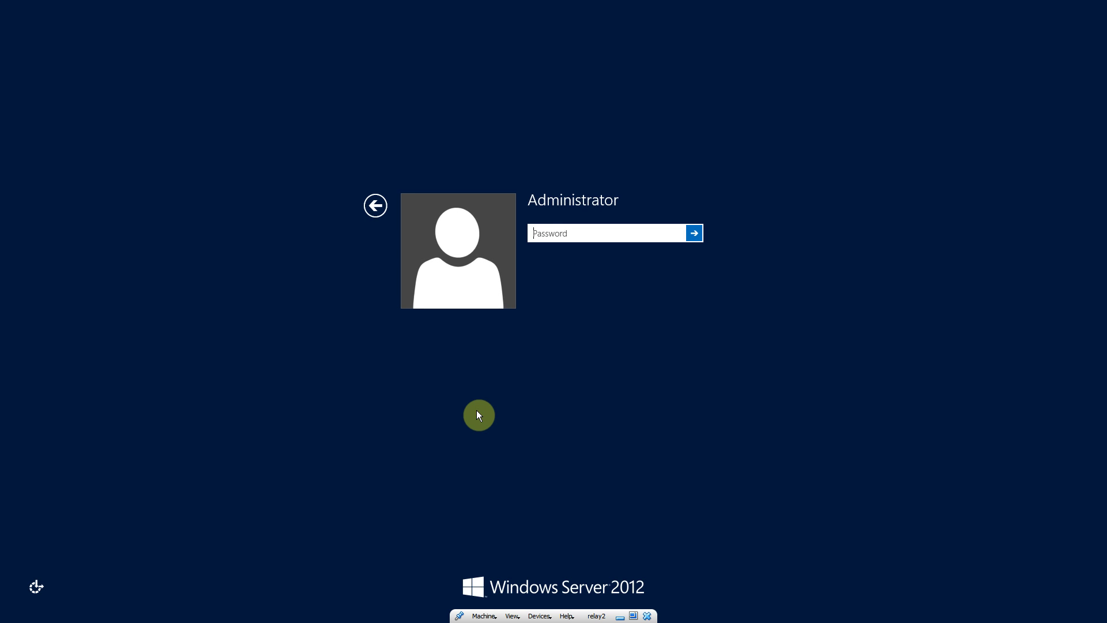
pyautogui.write('Pass12345')
pyautogui.press('Return')
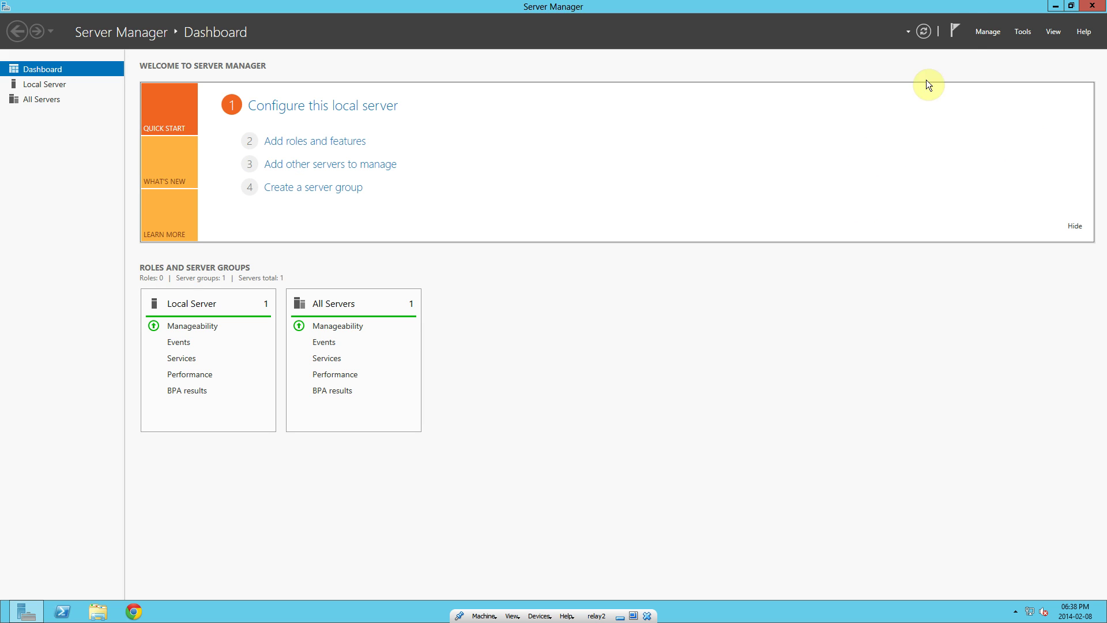
# - Launch Manage > Remove Roles and Features, retrying after dismissing the inventory-collecting message
pyautogui.click(982, 33)
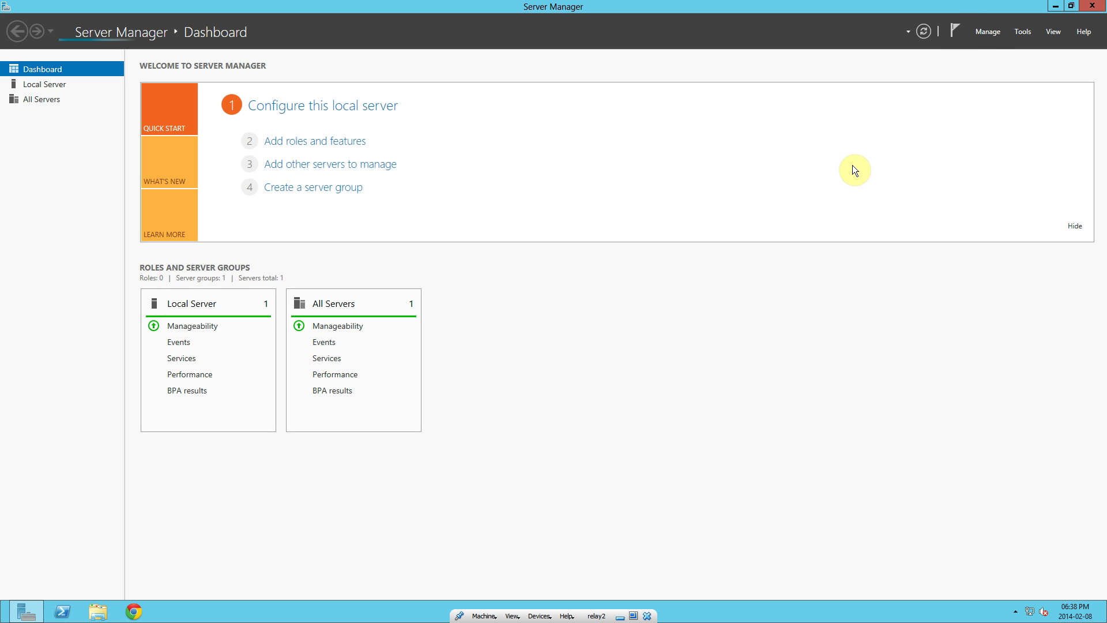
pyautogui.click(987, 32)
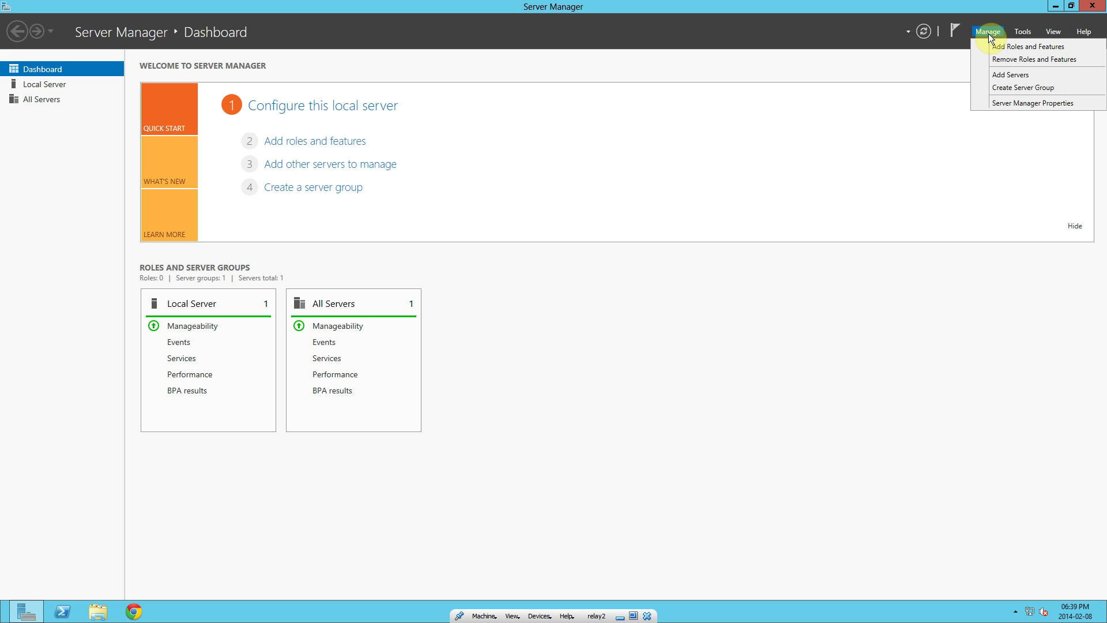
pyautogui.click(1015, 60)
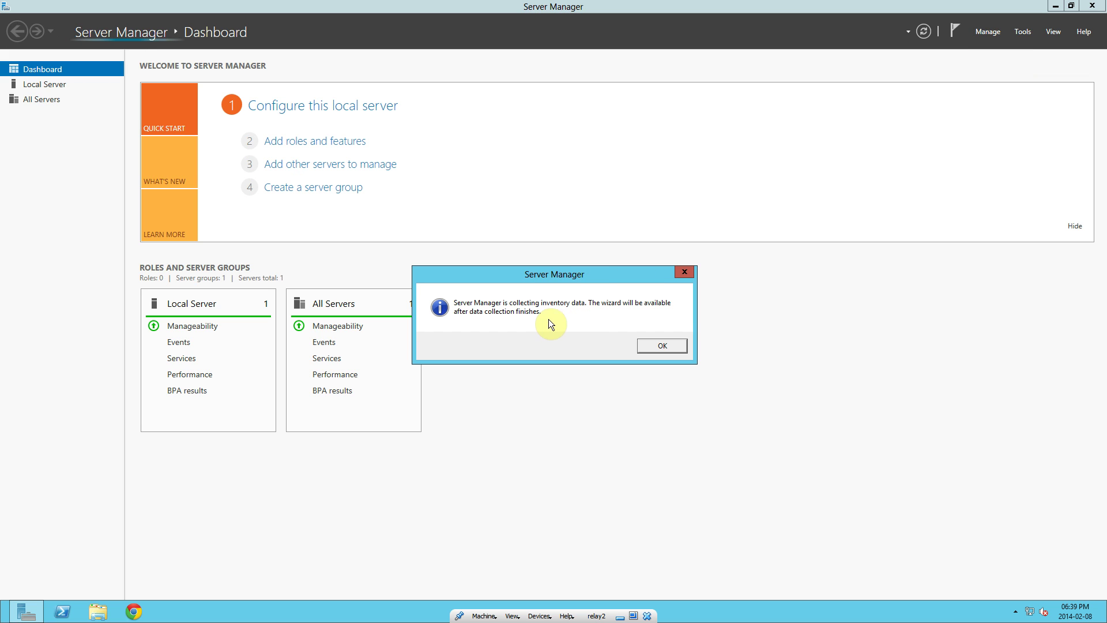
pyautogui.click(657, 344)
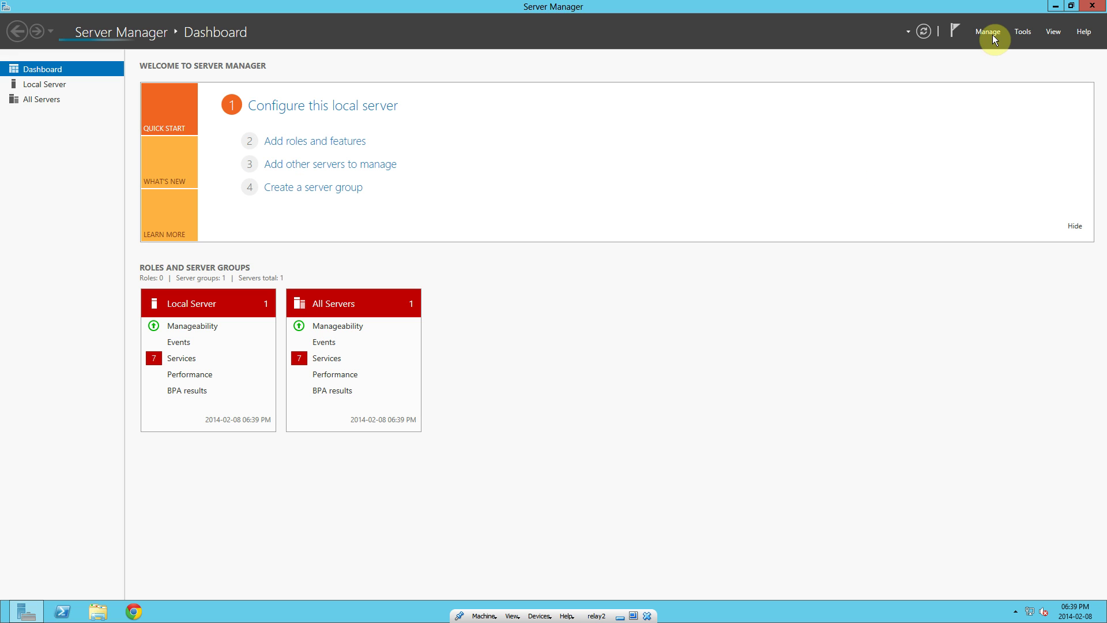
pyautogui.click(992, 34)
pyautogui.click(1007, 60)
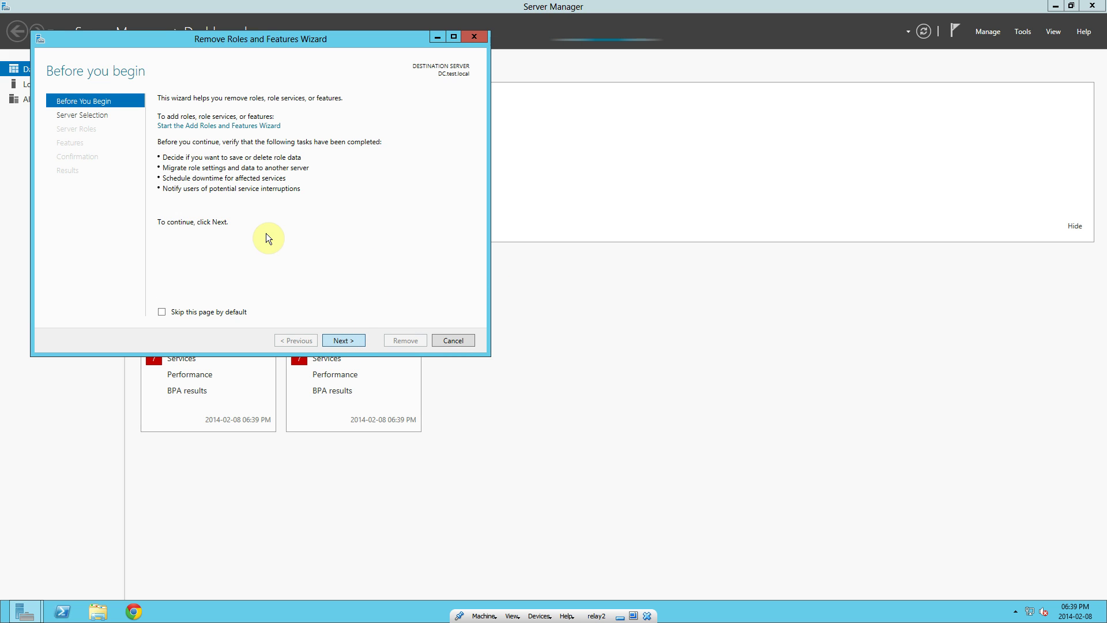
# - Page to the installed roles to confirm AD DS is gone, then close both removal windows
pyautogui.click(343, 341)
pyautogui.click(345, 339)
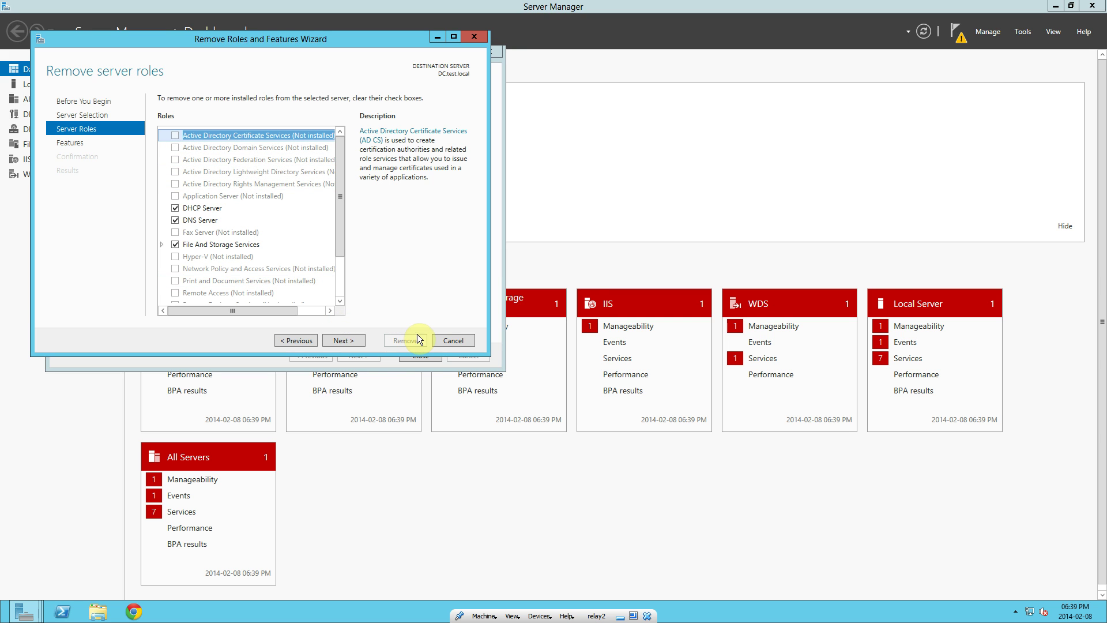
pyautogui.click(448, 339)
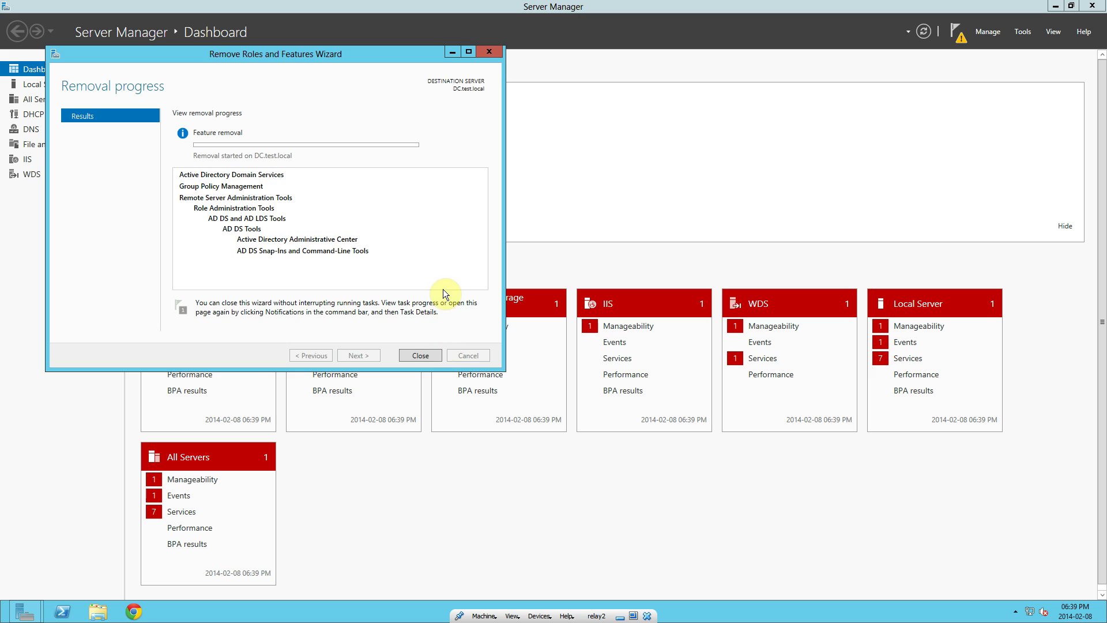
pyautogui.click(421, 356)
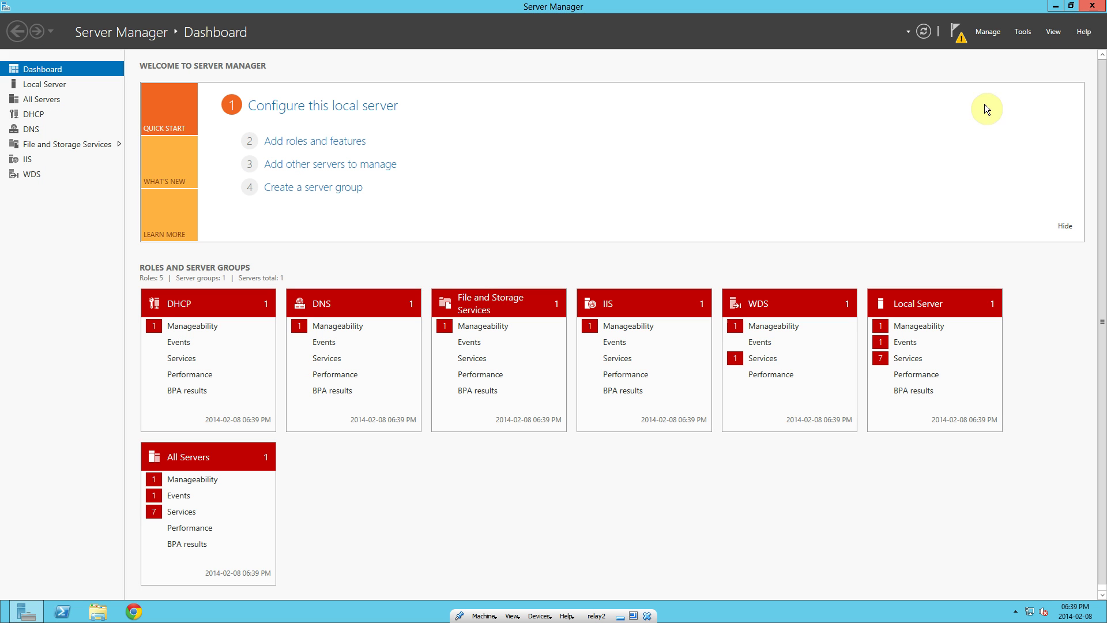
# - Close the Server Manager window to reveal the bare desktop
pyautogui.click(1091, 8)
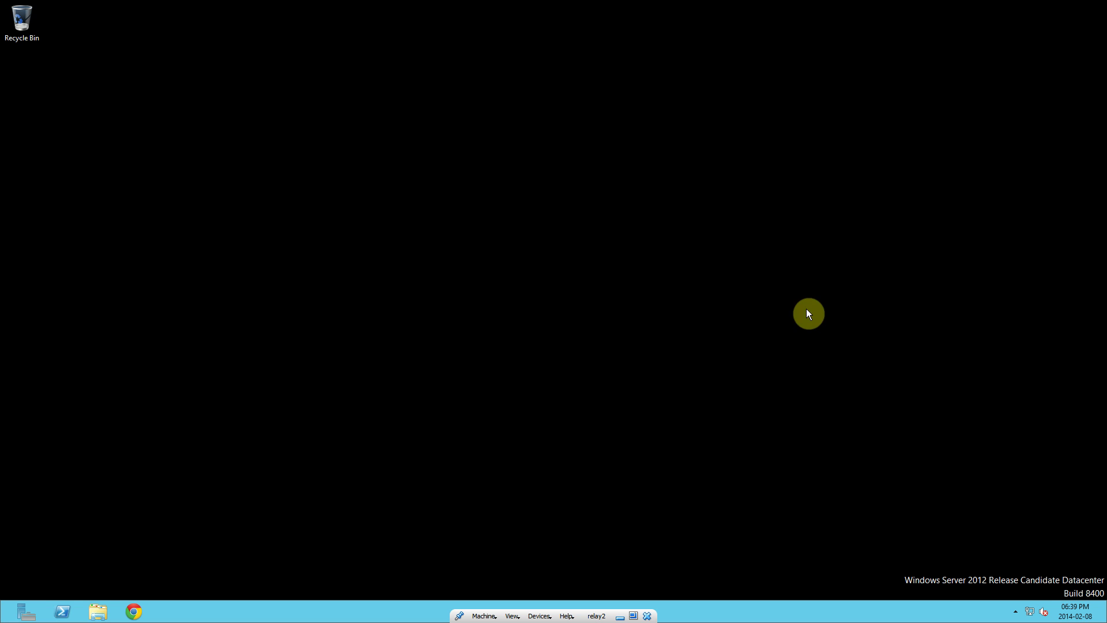
pyautogui.moveTo(1103, 613)
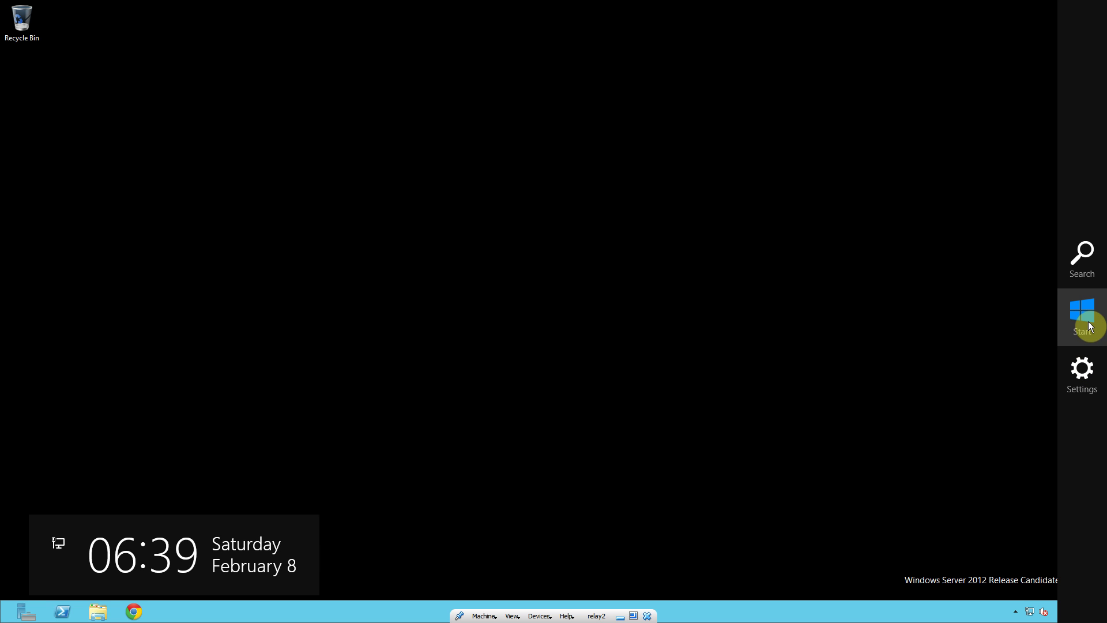